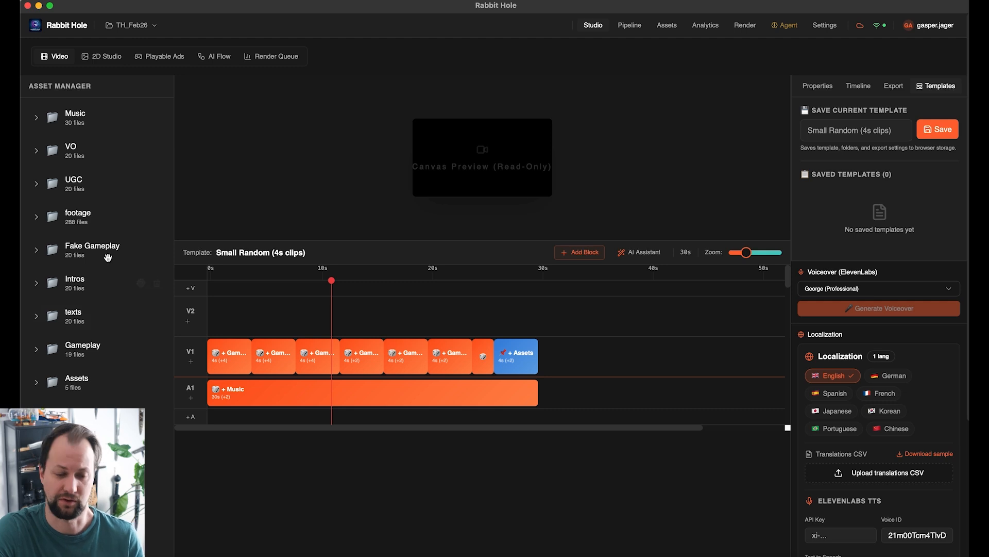
Review the properties of the asset folders, including VO, footage, Fake Gameplay, Intros and Assets.
{"action": "left_click", "coordinate": [89, 115]}
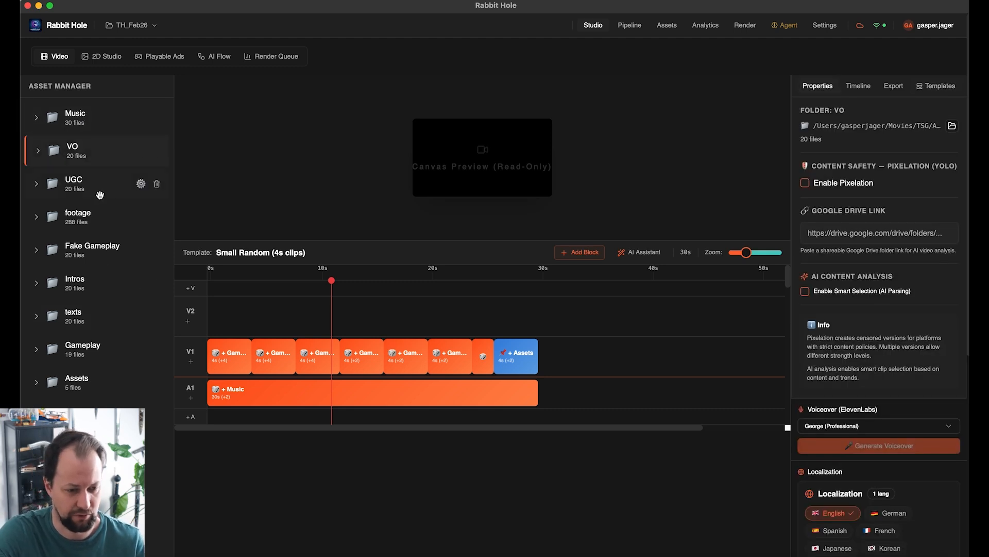
{"action": "left_click", "coordinate": [99, 216]}
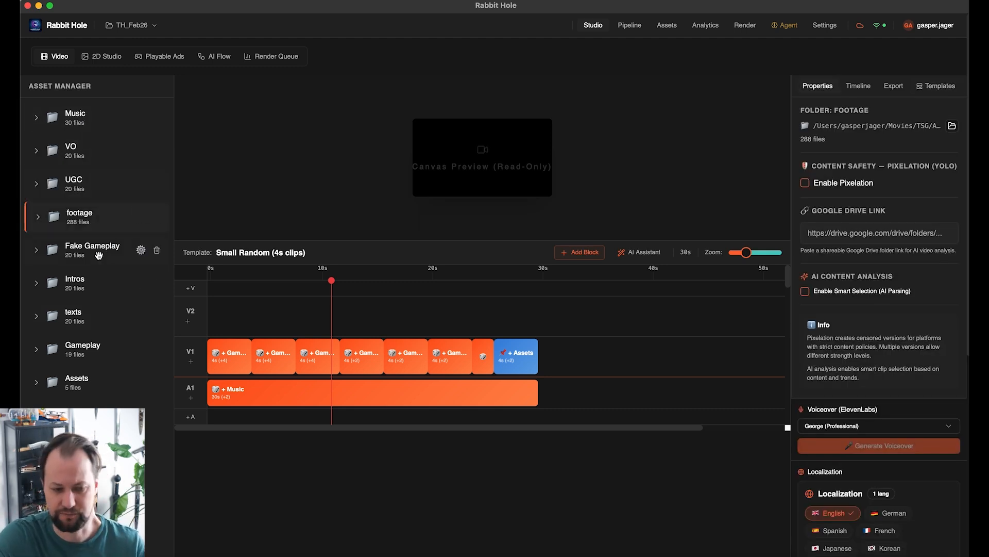
{"action": "left_click", "coordinate": [93, 251]}
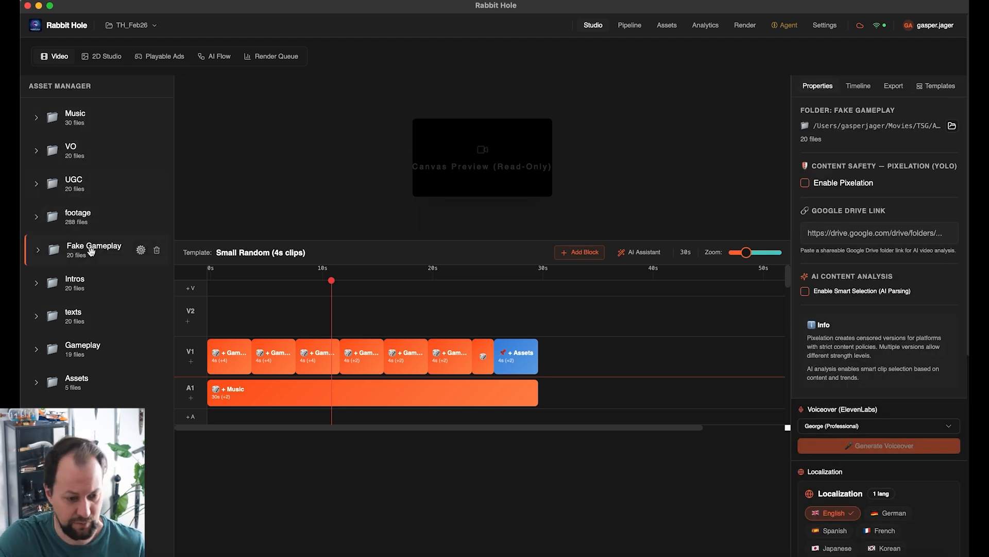
{"action": "left_click", "coordinate": [87, 287]}
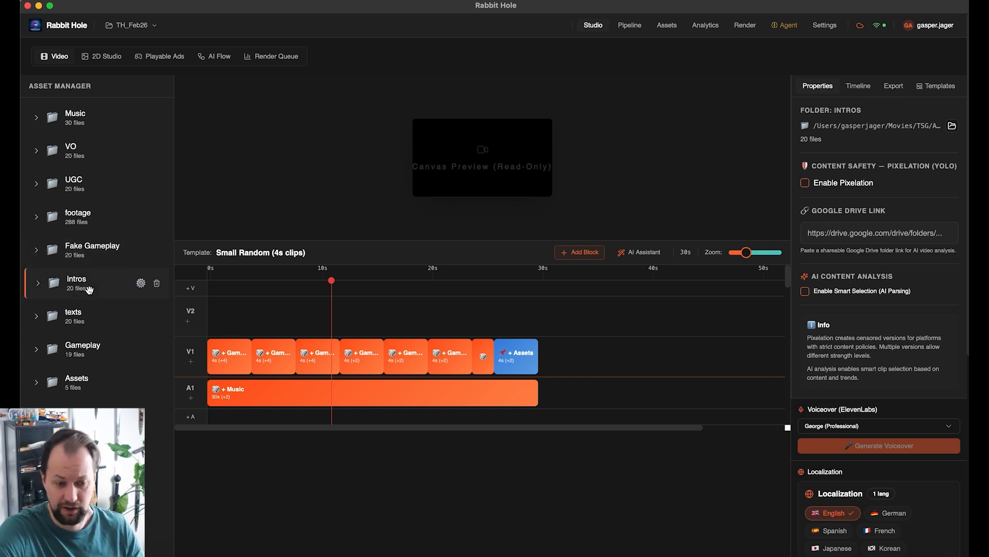
{"action": "left_click", "coordinate": [100, 322]}
{"action": "left_click", "coordinate": [101, 354]}
{"action": "left_click", "coordinate": [102, 387]}
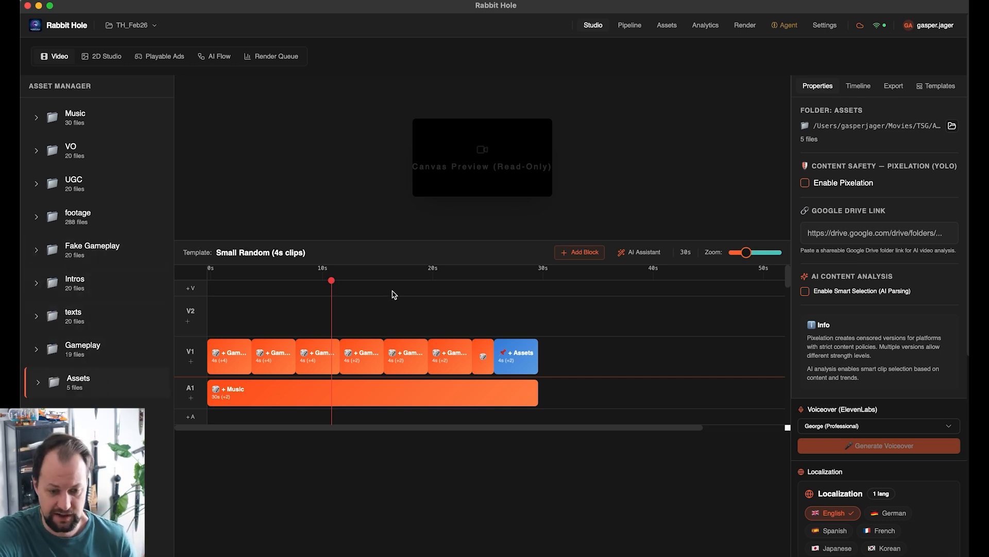
Move the playhead to about 8 s and inspect the properties of the first three clip blocks on V1.
{"action": "left_click_drag", "start_coordinate": [331, 280], "coordinate": [389, 272]}
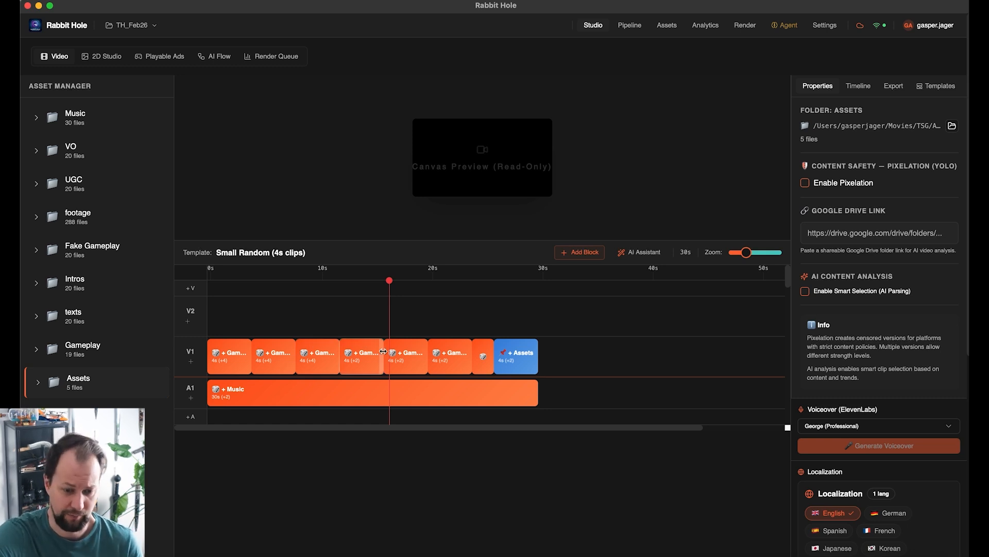
{"action": "left_click_drag", "start_coordinate": [389, 280], "coordinate": [296, 280]}
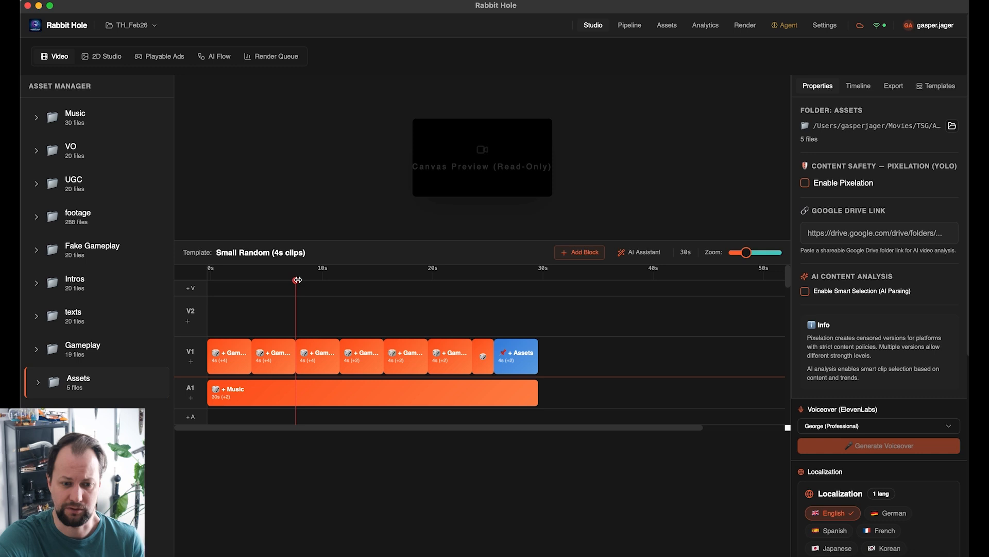
{"action": "left_click", "coordinate": [231, 359]}
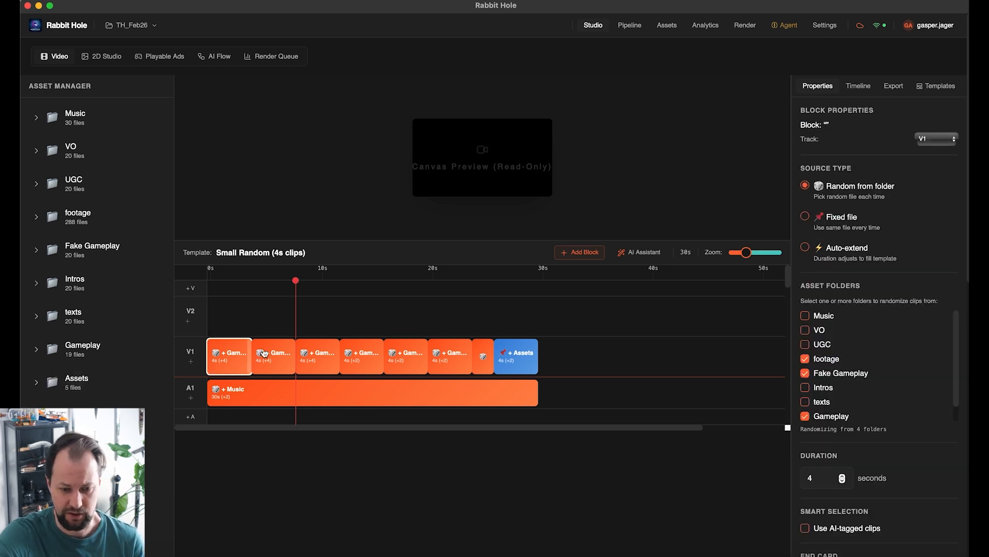
{"action": "left_click", "coordinate": [273, 356]}
{"action": "left_click", "coordinate": [317, 354]}
Add a block from the footage folder to the timeline and assign it to track V2.
{"action": "left_click", "coordinate": [589, 254]}
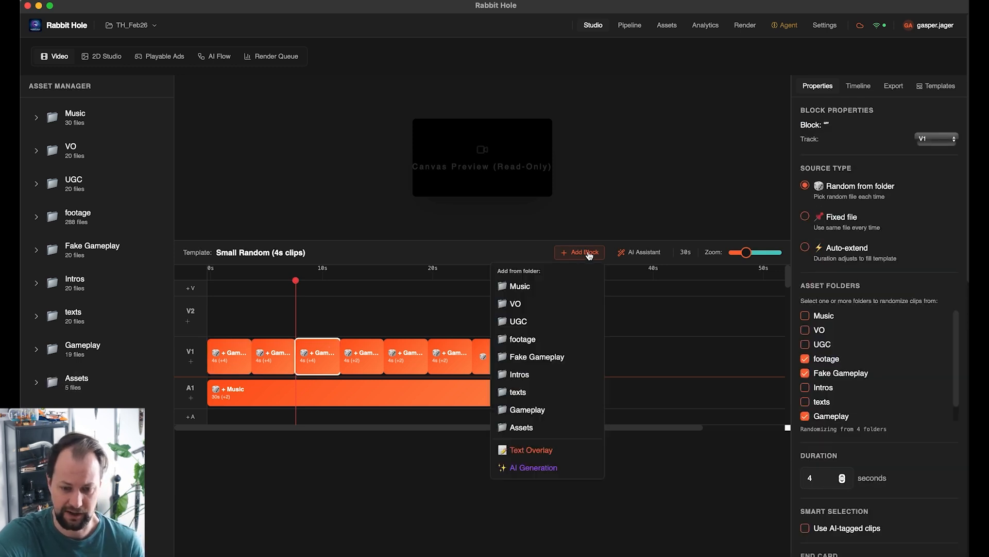
{"action": "left_click", "coordinate": [524, 341]}
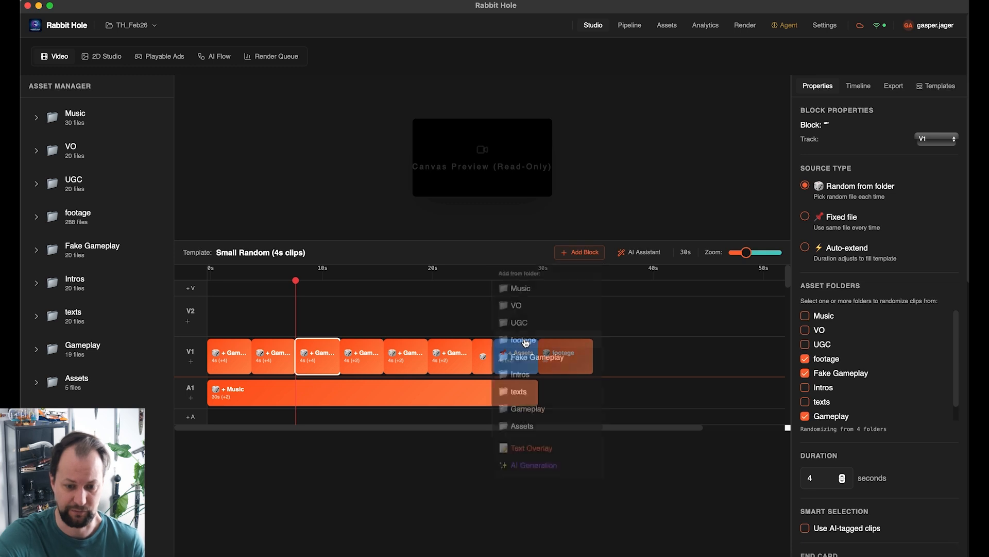
{"action": "left_click", "coordinate": [562, 352]}
{"action": "left_click", "coordinate": [938, 140]}
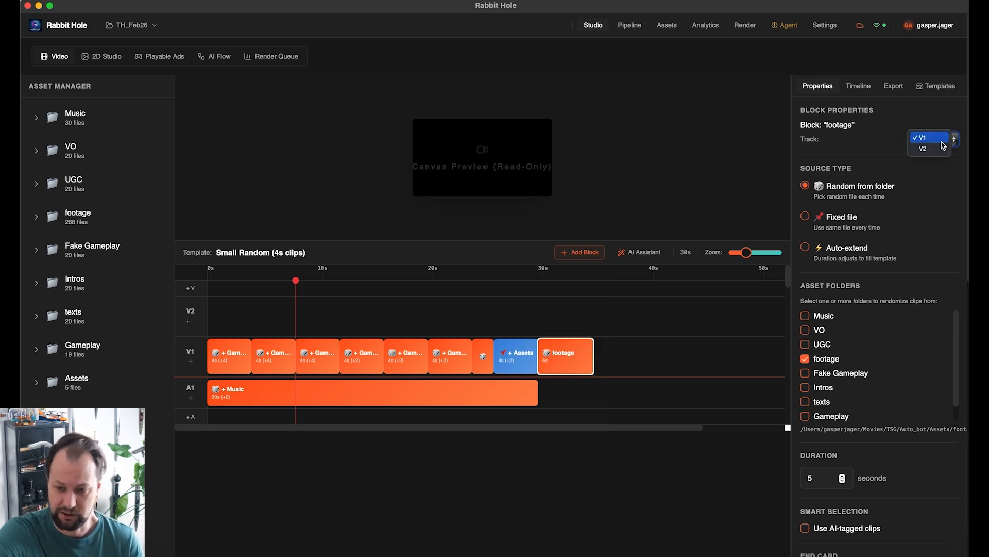
{"action": "left_click", "coordinate": [931, 149]}
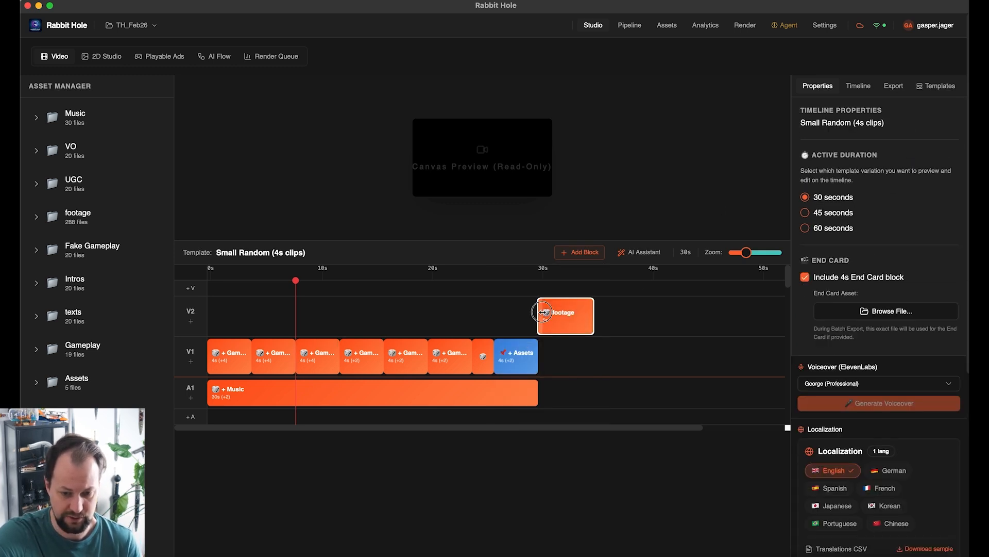
Resize the V2 footage block to 6.5 seconds, starting at about 6.5 s, and move the playhead to about 12 s.
{"action": "left_click_drag", "start_coordinate": [539, 315], "coordinate": [278, 316]}
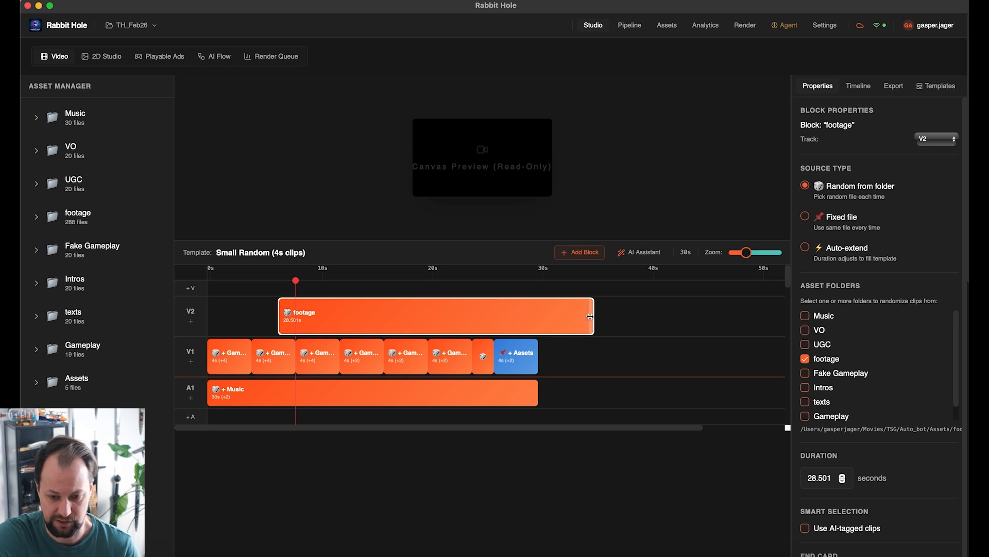
{"action": "left_click_drag", "start_coordinate": [593, 315], "coordinate": [348, 314]}
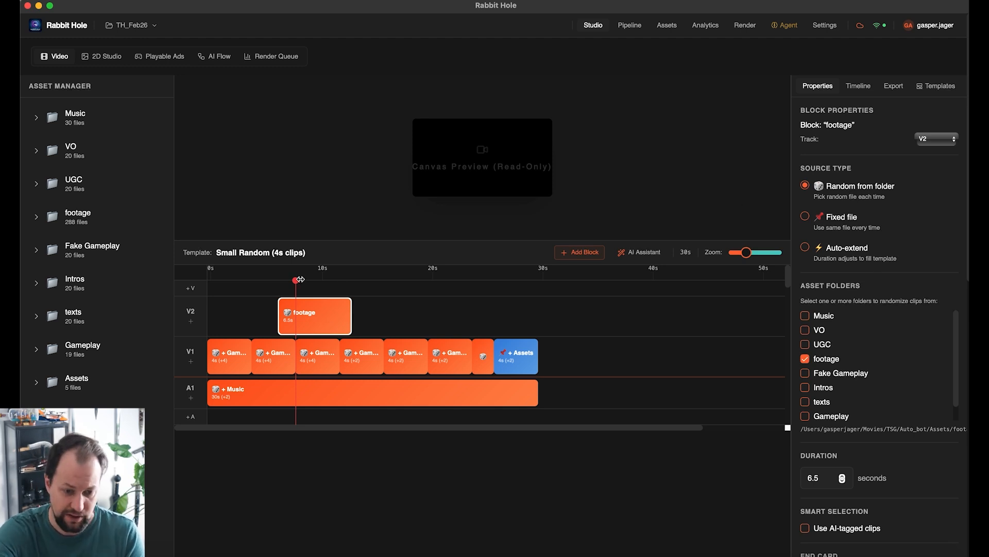
{"action": "left_click_drag", "start_coordinate": [300, 278], "coordinate": [337, 282]}
Add the UGC and Gameplay folders to the V2 block's random sources and try the Auto-extend source type.
{"action": "left_click", "coordinate": [868, 192]}
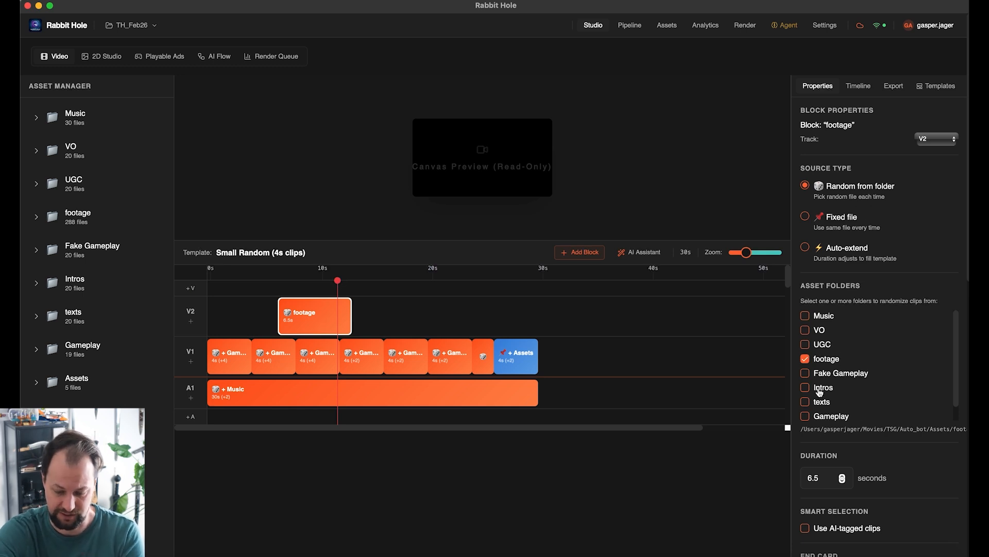
{"action": "scroll", "coordinate": [820, 392], "scroll_direction": "down", "scroll_amount": 1}
{"action": "scroll", "coordinate": [819, 391], "scroll_direction": "up", "scroll_amount": 1}
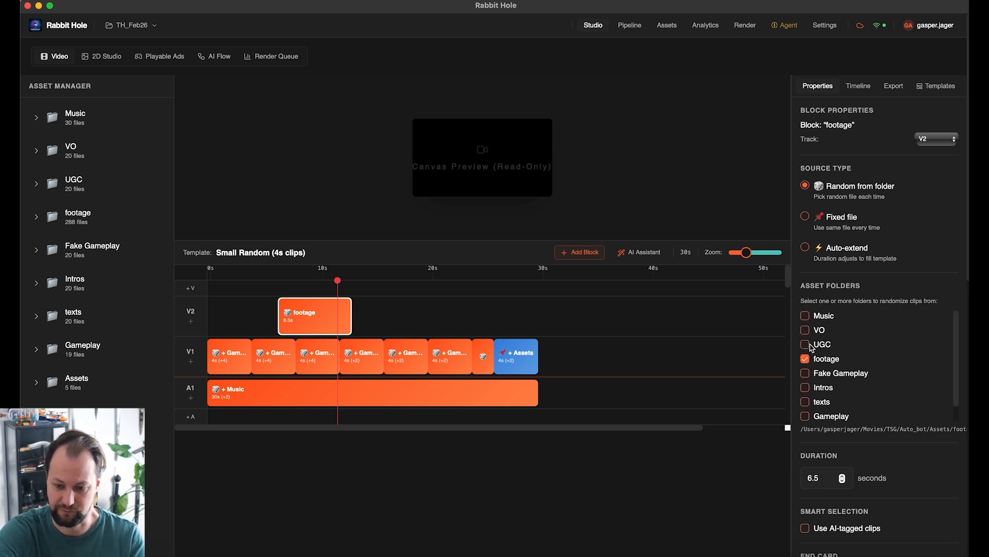
{"action": "left_click", "coordinate": [805, 344]}
{"action": "left_click", "coordinate": [806, 415]}
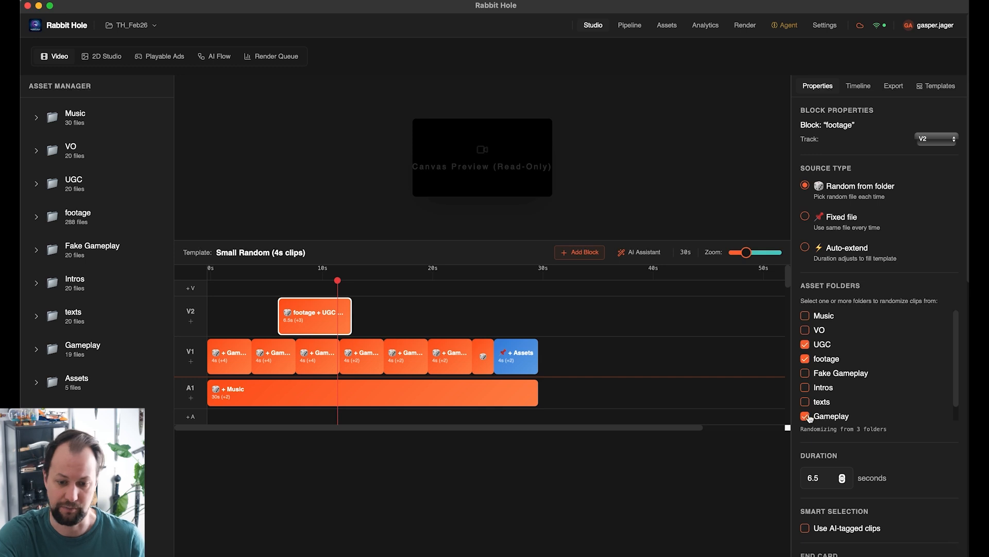
{"action": "scroll", "coordinate": [821, 355], "scroll_direction": "down", "scroll_amount": 1}
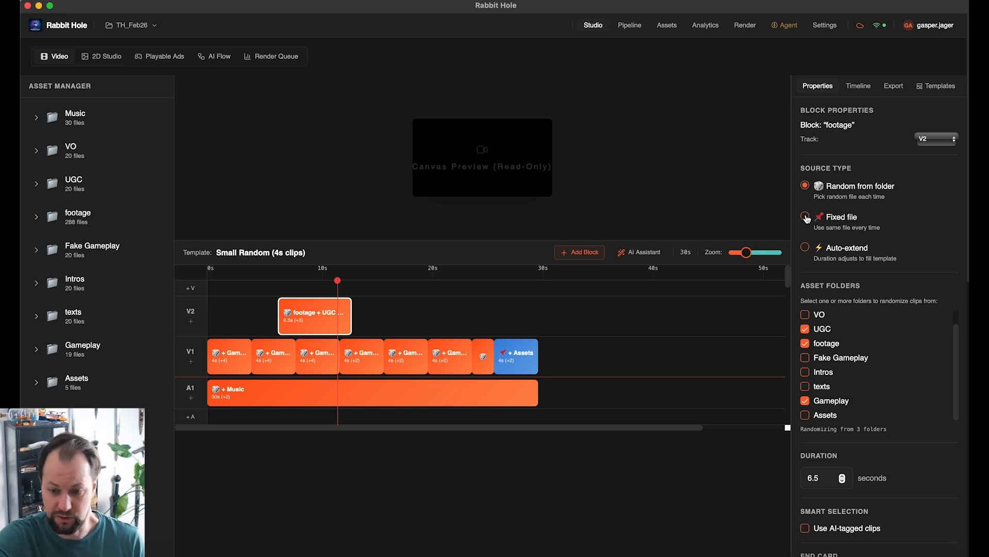
{"action": "left_click", "coordinate": [806, 248]}
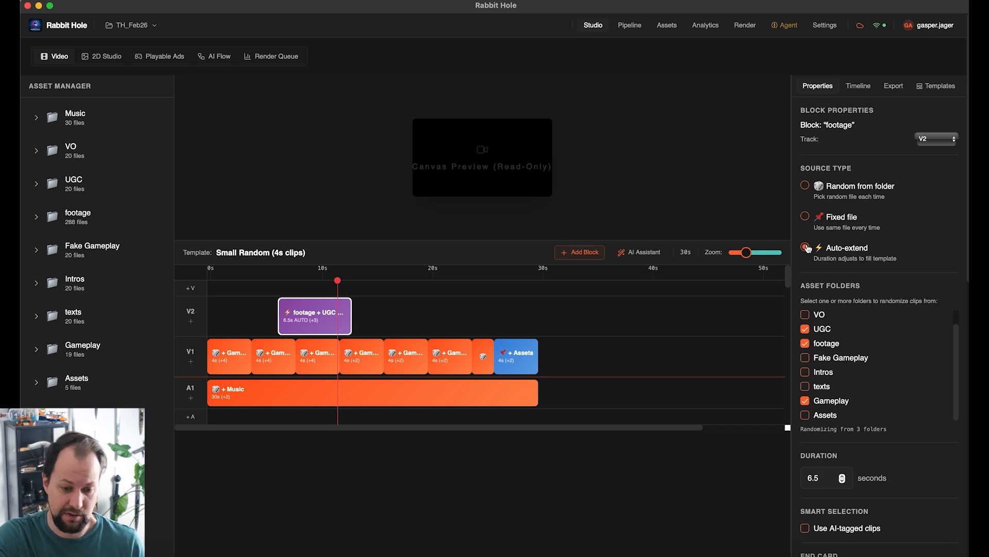
{"action": "left_click_drag", "start_coordinate": [292, 317], "coordinate": [440, 317]}
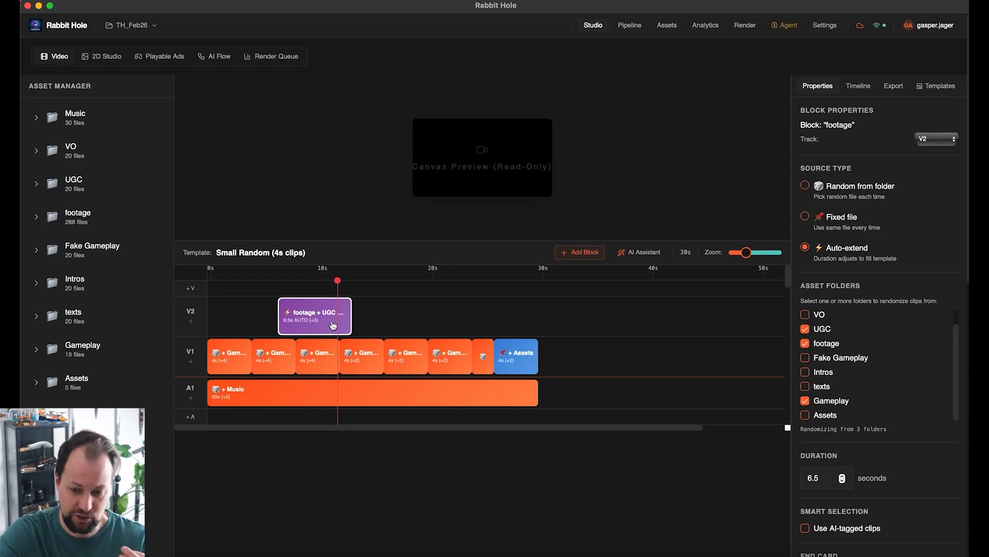
Enable the 40s and 50s duration variations in the template's export configuration.
{"action": "left_click", "coordinate": [859, 91]}
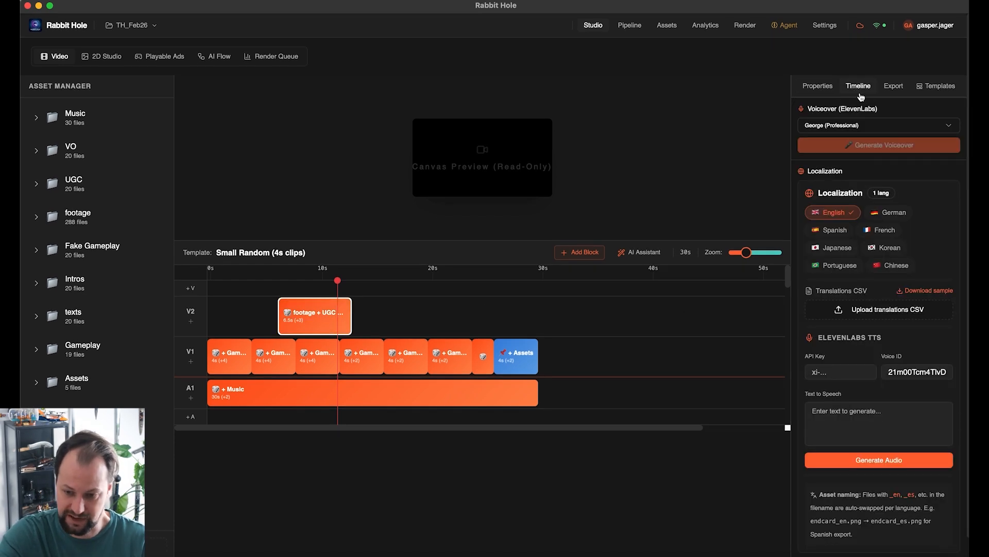
{"action": "left_click", "coordinate": [897, 88]}
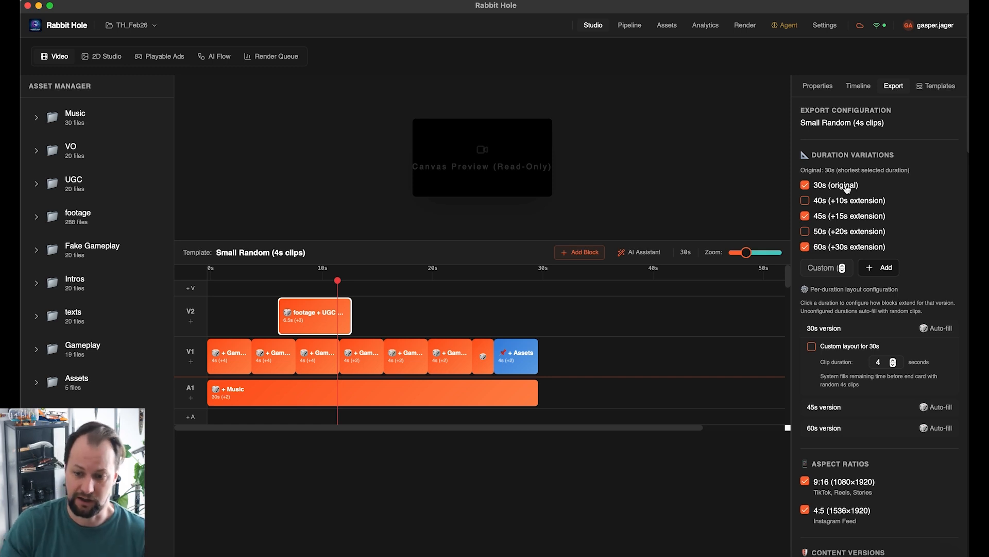
{"action": "left_click", "coordinate": [806, 201]}
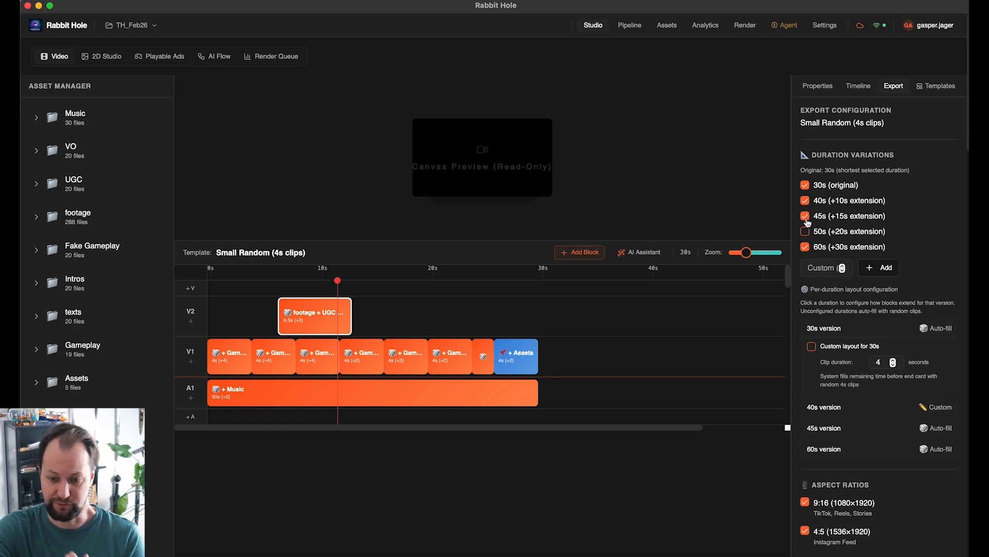
{"action": "left_click", "coordinate": [805, 231]}
Add a custom 120-second duration variation to the export configuration.
{"action": "scroll", "coordinate": [832, 246], "scroll_direction": "down", "scroll_amount": 1}
{"action": "left_click", "coordinate": [824, 266]}
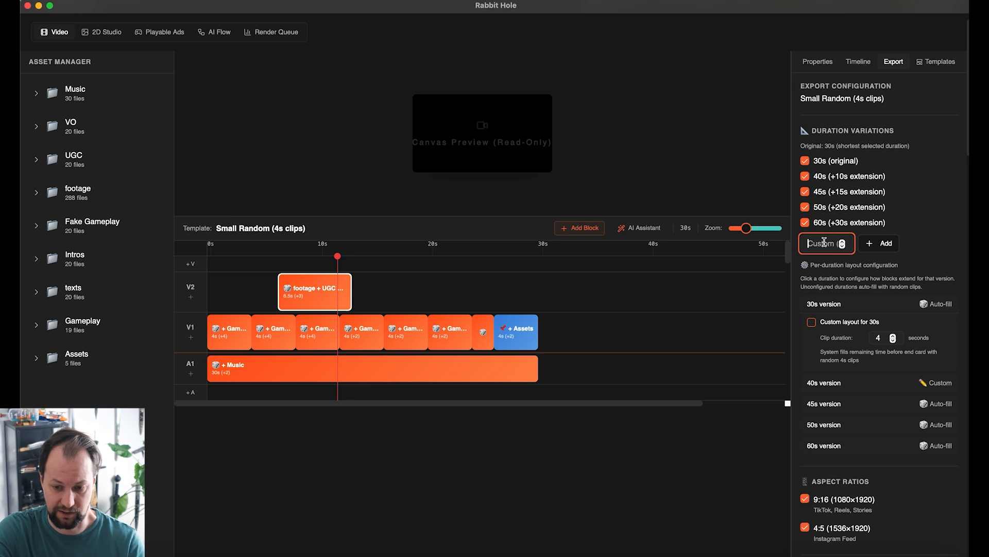
{"action": "type", "text": "20"}
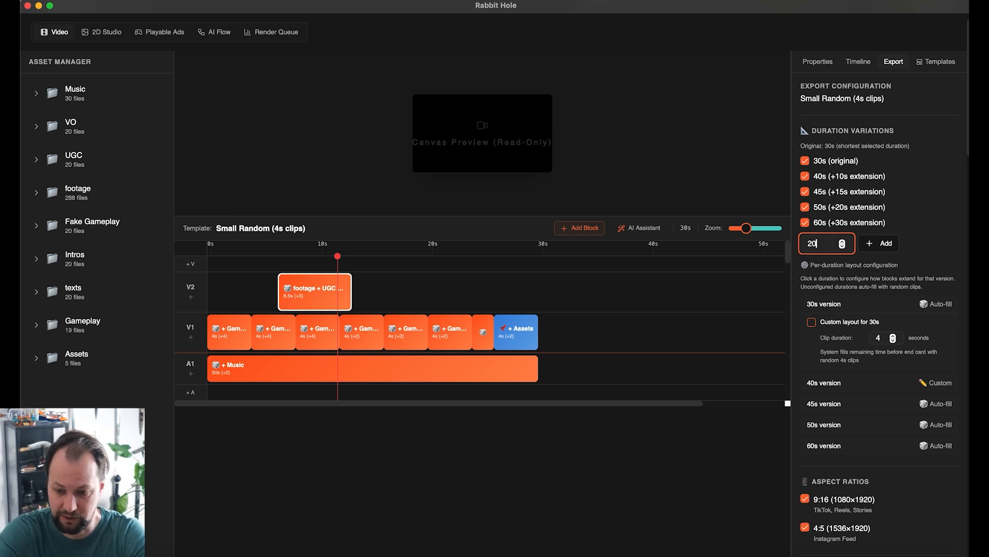
{"action": "key", "text": "BackSpace"}
{"action": "key", "text": "BackSpace"}
{"action": "type", "text": "120"}
{"action": "key", "text": "Return"}
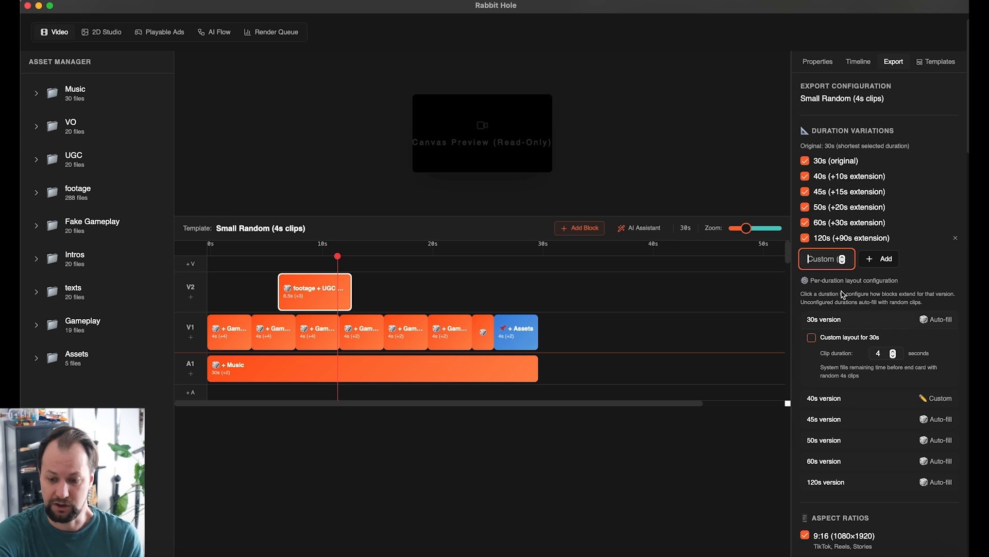
Review the per-duration layouts, aspect ratios and content versions for export, and check the template saving options.
{"action": "scroll", "coordinate": [913, 426], "scroll_direction": "down", "scroll_amount": 2}
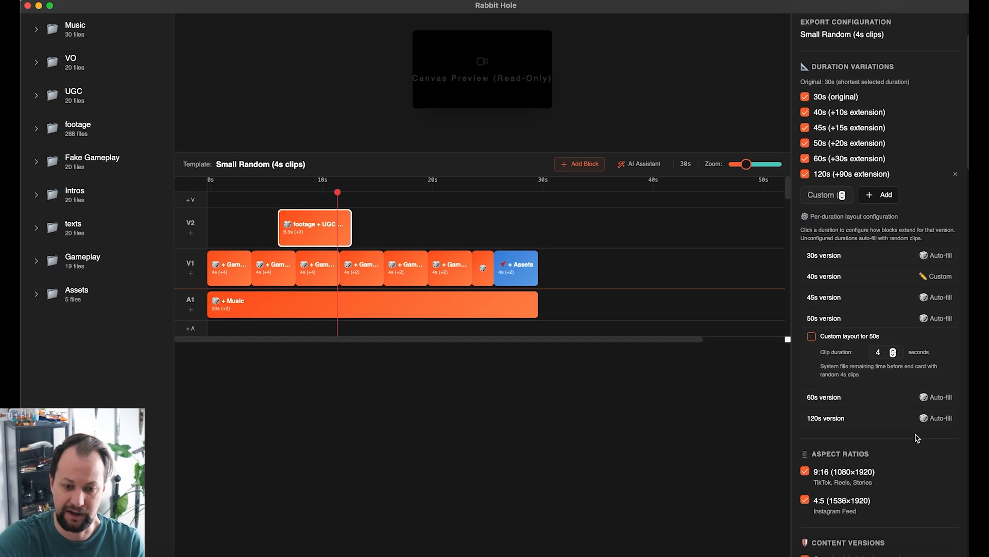
{"action": "scroll", "coordinate": [917, 438], "scroll_direction": "down", "scroll_amount": 1}
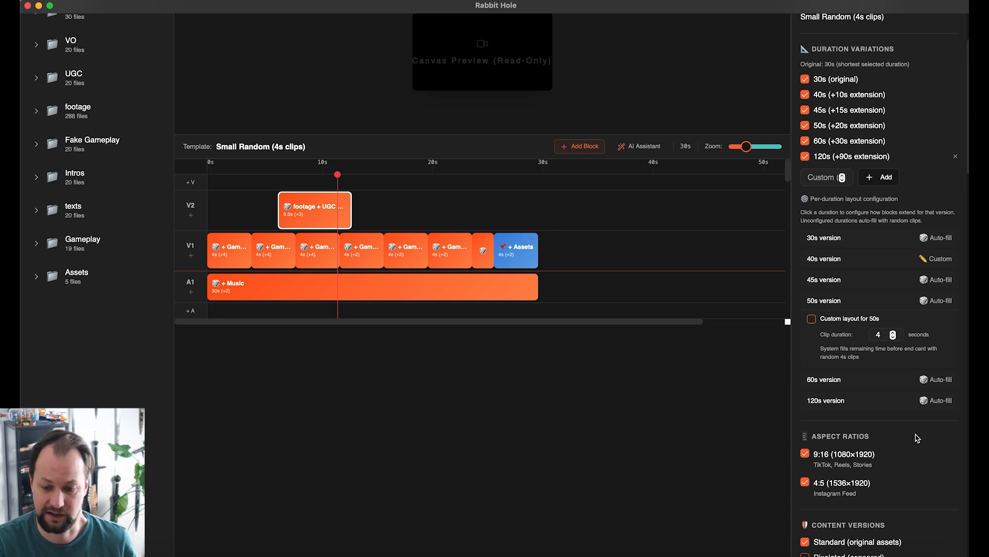
{"action": "scroll", "coordinate": [837, 248], "scroll_direction": "up", "scroll_amount": 3}
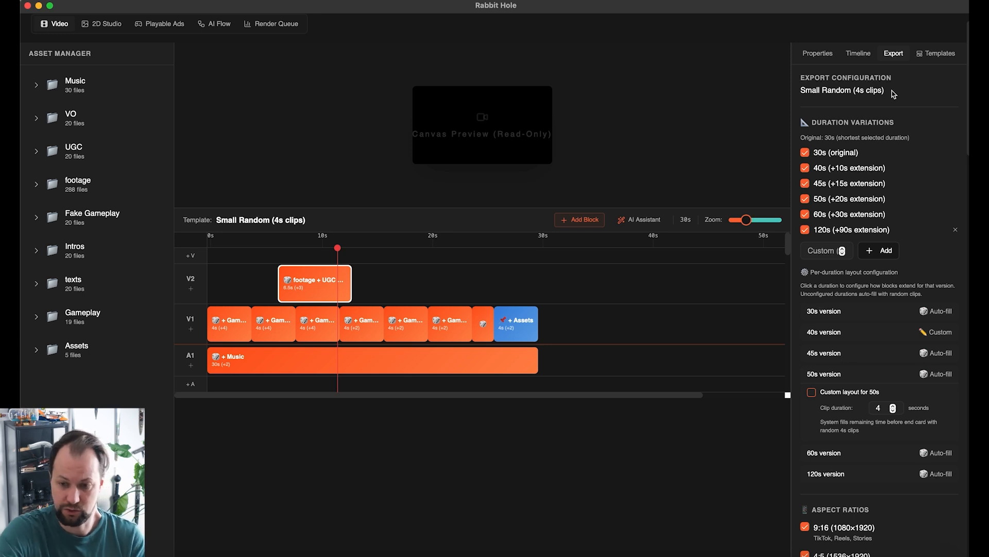
{"action": "left_click", "coordinate": [924, 61]}
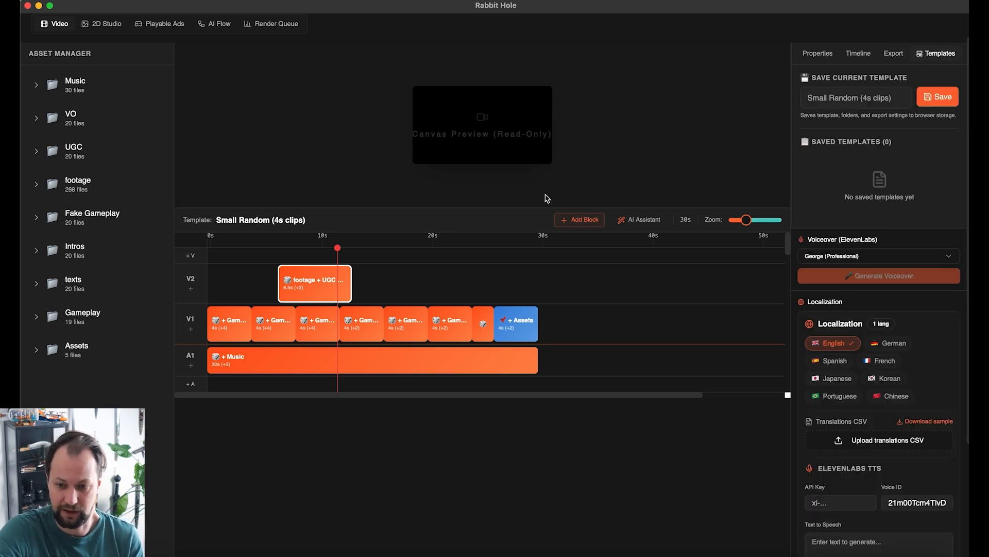
Delete the footage block from V2 and the second through sixth 4-second blocks from V1.
{"action": "left_click", "coordinate": [317, 289]}
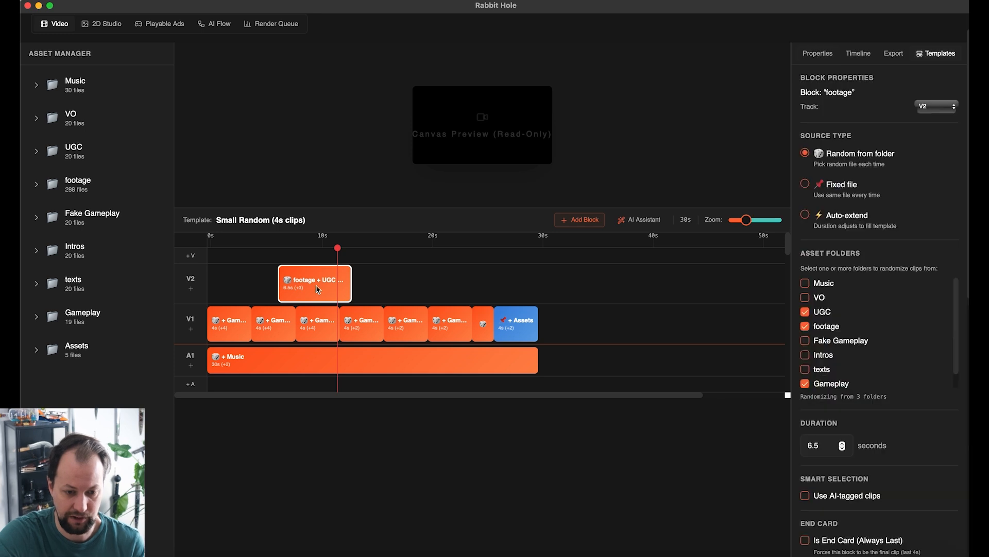
{"action": "key", "text": "Delete"}
{"action": "left_click", "coordinate": [273, 331]}
{"action": "key", "text": "Delete"}
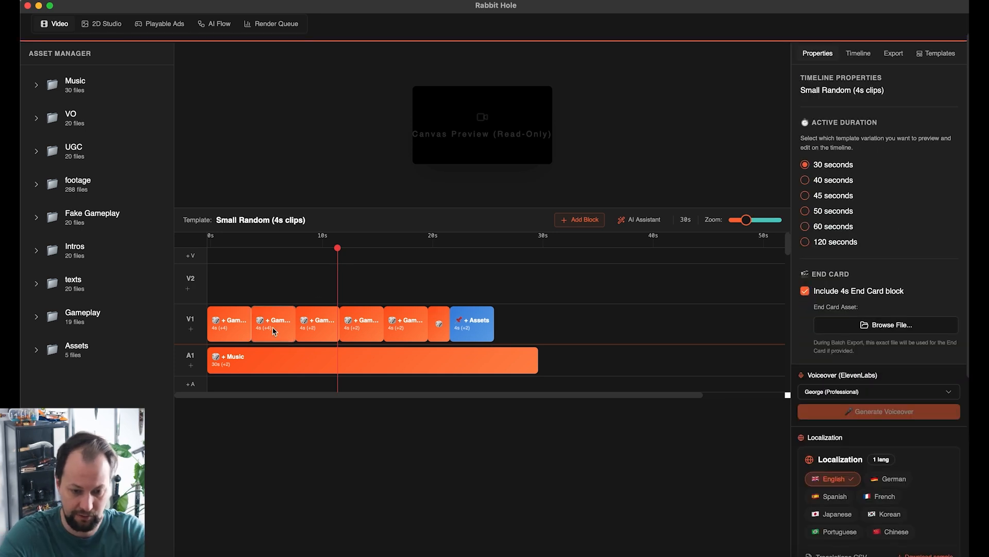
{"action": "left_click", "coordinate": [274, 331]}
{"action": "key", "text": "Delete"}
{"action": "left_click", "coordinate": [273, 331]}
{"action": "key", "text": "Delete"}
{"action": "left_click", "coordinate": [273, 331]}
{"action": "key", "text": "Delete"}
{"action": "left_click", "coordinate": [273, 331]}
{"action": "key", "text": "Delete"}
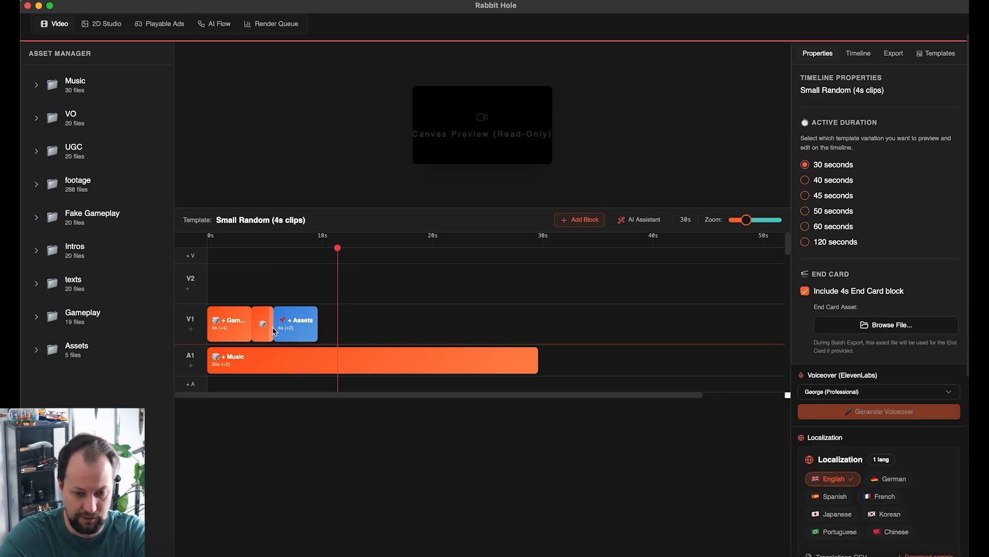
Extend the short Gameplay block on V1 to 22 seconds, with the Assets end card block following it.
{"action": "left_click", "coordinate": [273, 331]}
{"action": "left_click", "coordinate": [297, 337]}
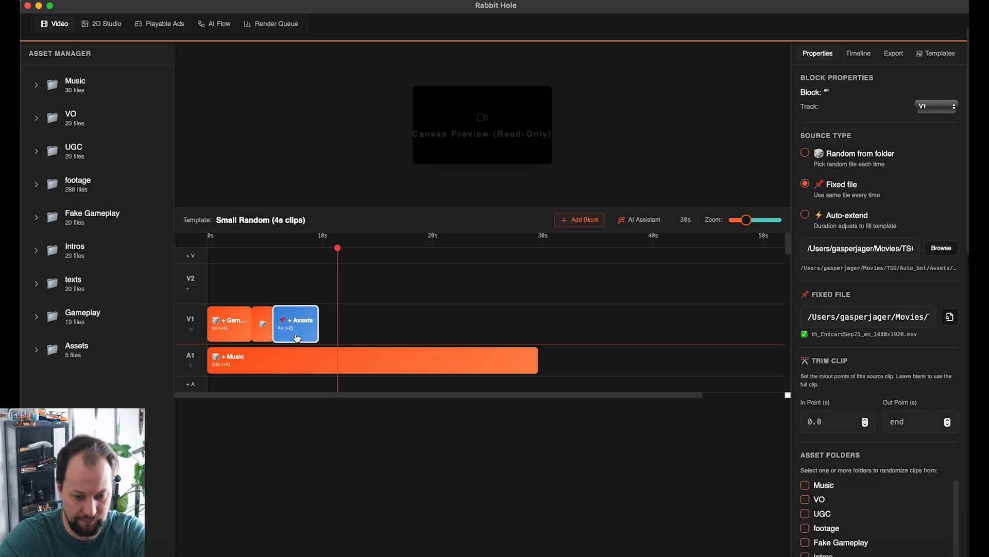
{"action": "left_click_drag", "start_coordinate": [273, 325], "coordinate": [491, 325]}
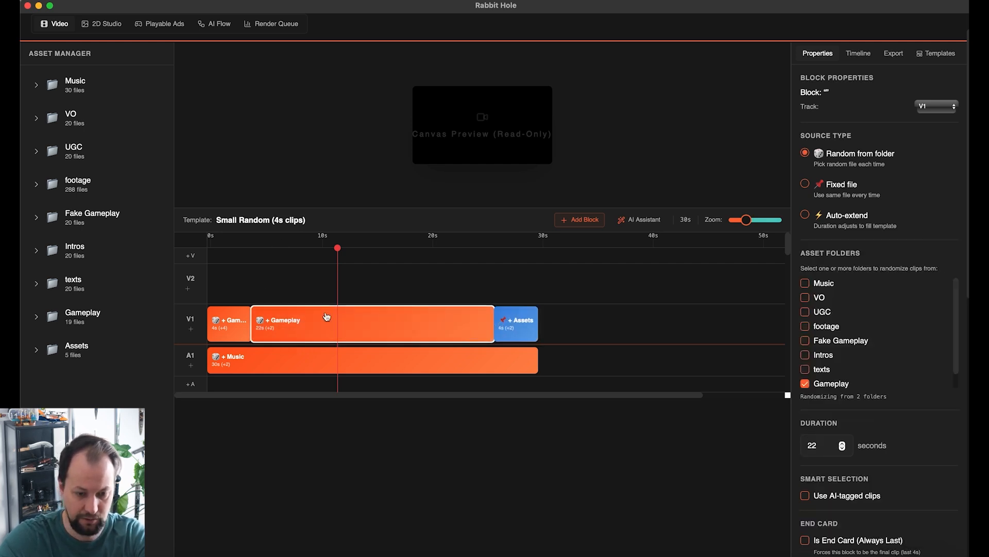
Set the first 4-second block on V1 to randomize from Intros, removing footage, Fake Gameplay and Gameplay from its asset folders.
{"action": "left_click", "coordinate": [226, 239]}
{"action": "left_click", "coordinate": [227, 323]}
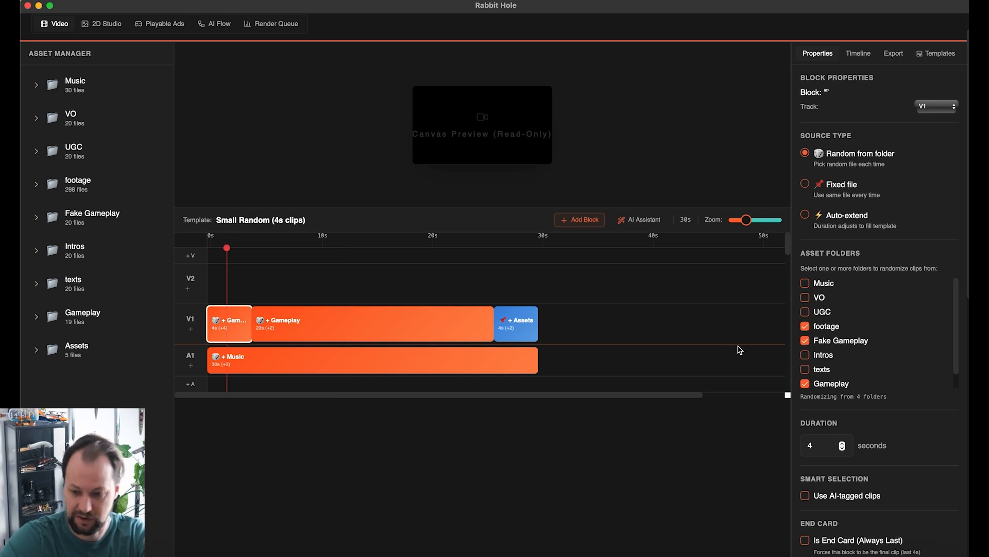
{"action": "left_click", "coordinate": [805, 355]}
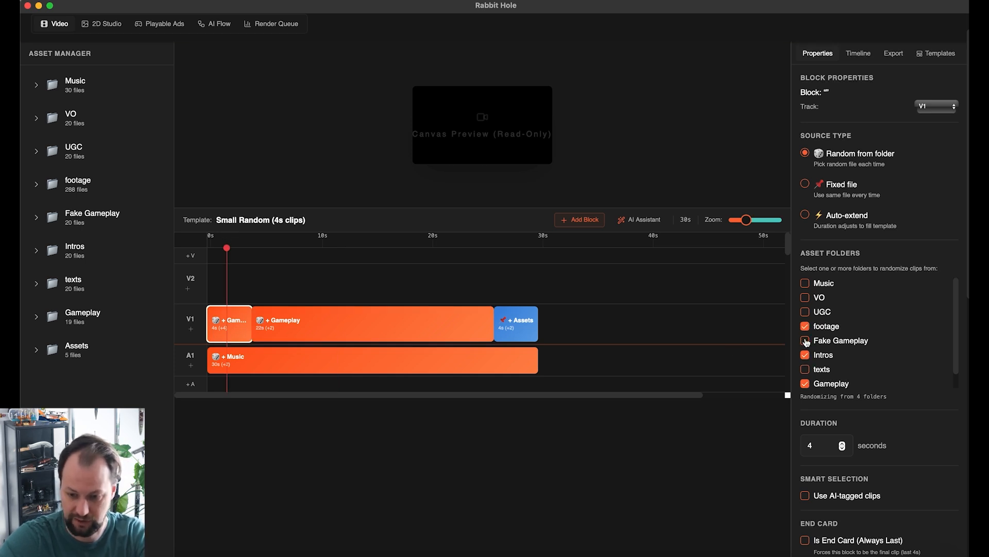
{"action": "left_click", "coordinate": [806, 384]}
{"action": "scroll", "coordinate": [805, 384], "scroll_direction": "down", "scroll_amount": 1}
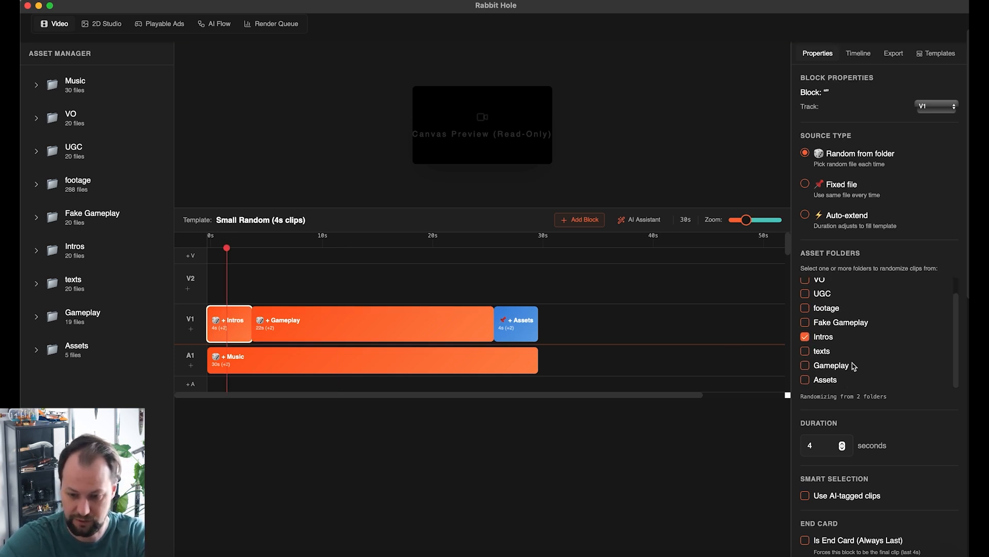
Replace Gameplay with footage as the 22-second V1 block's asset folder and switch its source type to Fixed file.
{"action": "left_click", "coordinate": [400, 327]}
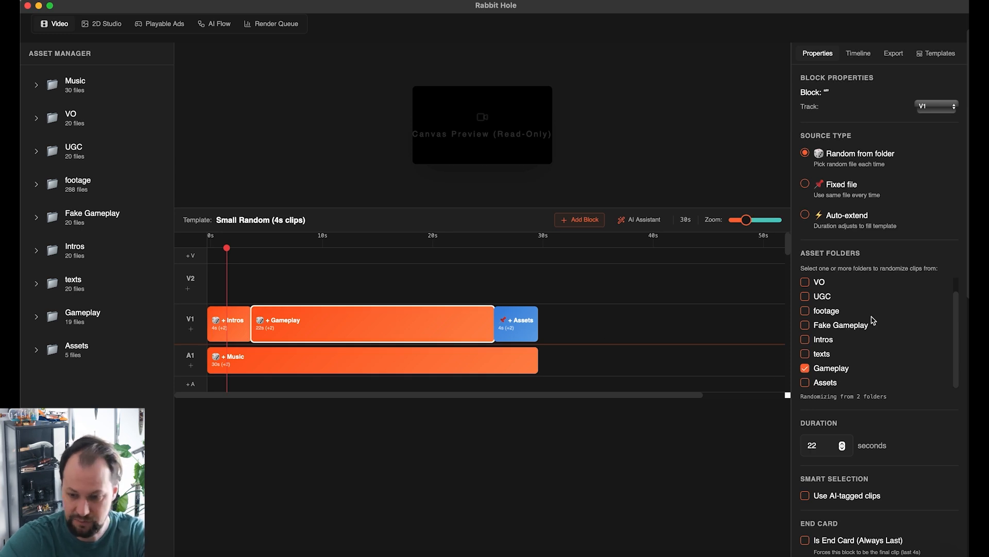
{"action": "left_click", "coordinate": [807, 312]}
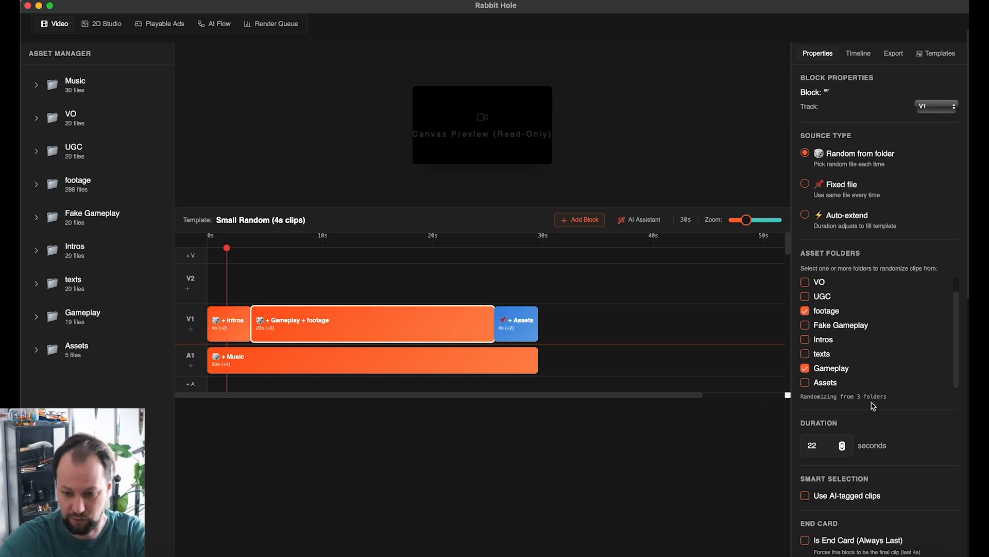
{"action": "left_click", "coordinate": [806, 368]}
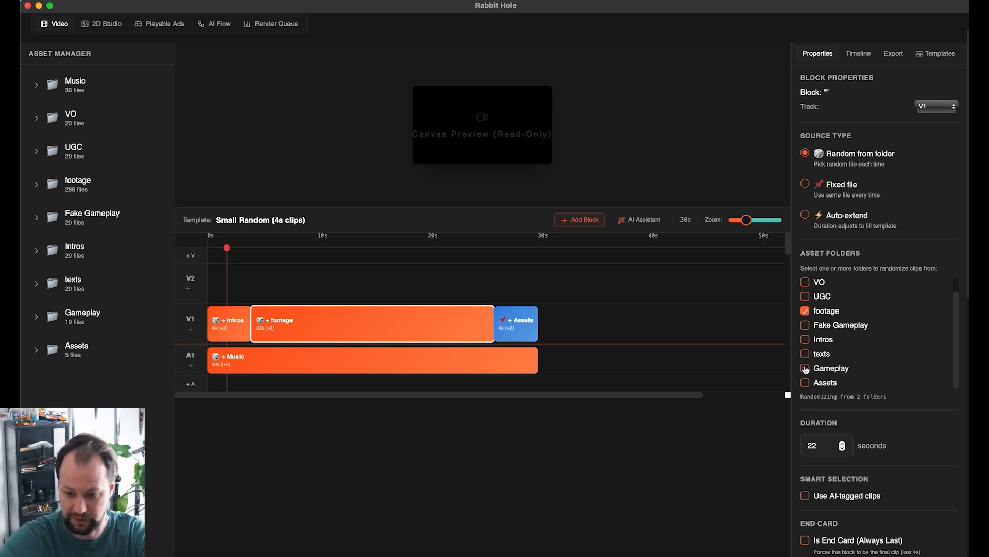
{"action": "left_click", "coordinate": [805, 184]}
{"action": "left_click", "coordinate": [354, 383]}
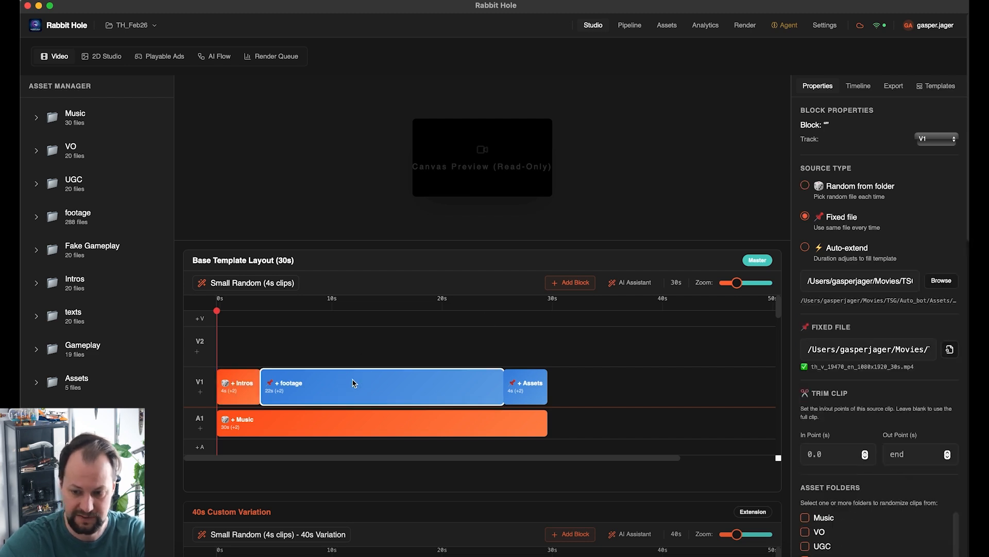
Look through the Assets folder for a source video for the fixed footage block.
{"action": "left_click", "coordinate": [941, 281]}
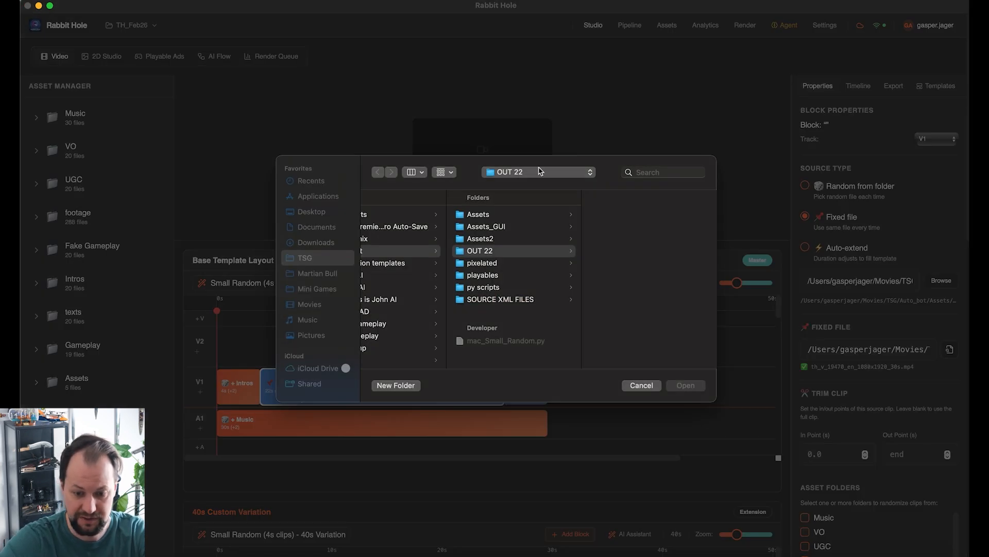
{"action": "left_click", "coordinate": [516, 215]}
{"action": "double_click", "coordinate": [621, 364]}
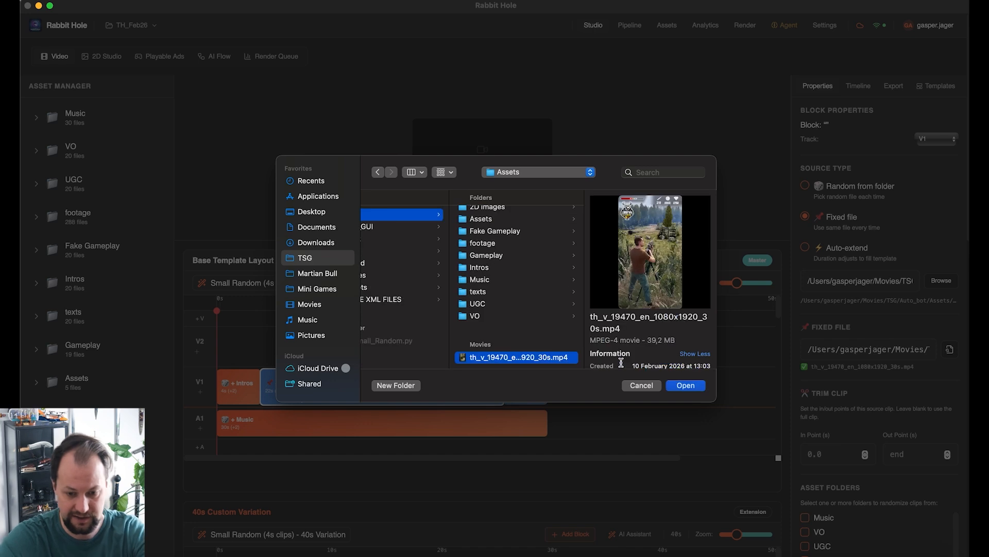
{"action": "left_click", "coordinate": [635, 392]}
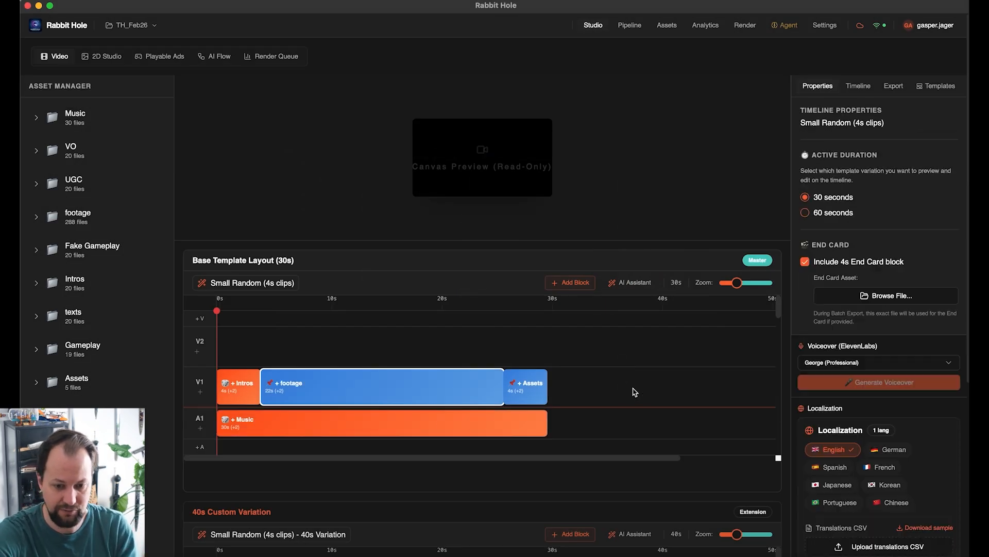
Set the counter in the export naming convention to start from 001.
{"action": "scroll", "coordinate": [675, 373], "scroll_direction": "down", "scroll_amount": 2}
{"action": "left_click", "coordinate": [896, 86]}
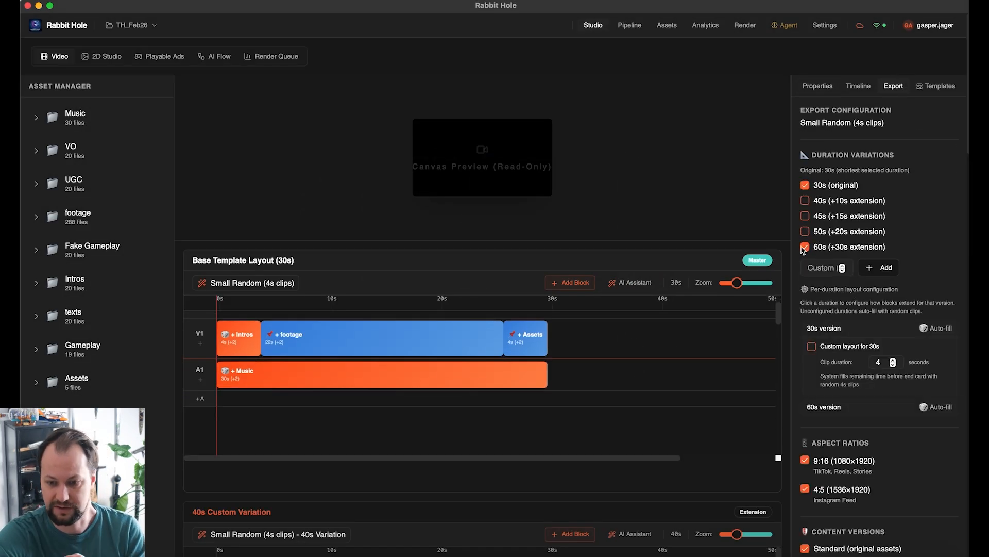
{"action": "scroll", "coordinate": [845, 341], "scroll_direction": "down", "scroll_amount": 5}
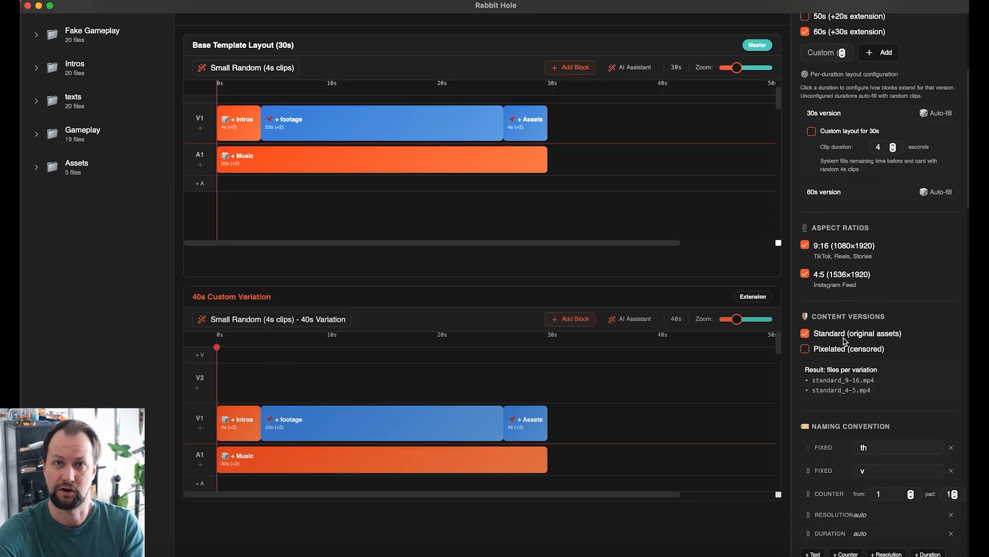
{"action": "scroll", "coordinate": [845, 330], "scroll_direction": "down", "scroll_amount": 3}
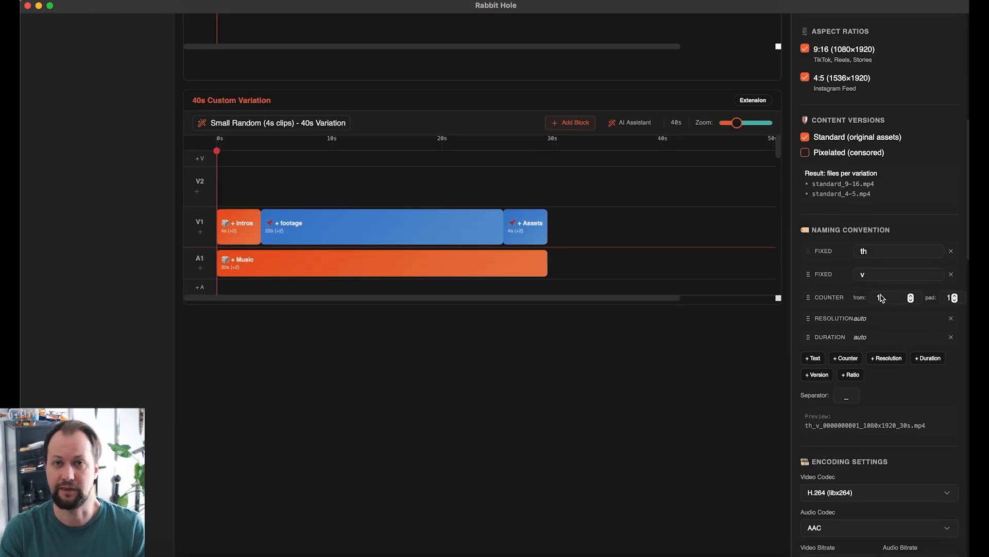
{"action": "left_click", "coordinate": [883, 298]}
{"action": "type", "text": "001"}
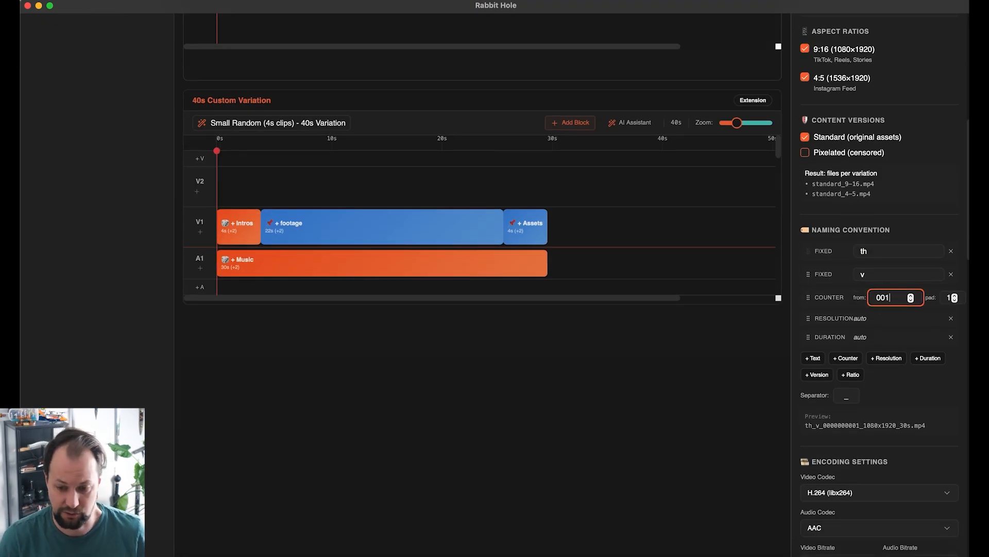
Reduce the batch generation to 8 variations.
{"action": "scroll", "coordinate": [871, 349], "scroll_direction": "down", "scroll_amount": 7}
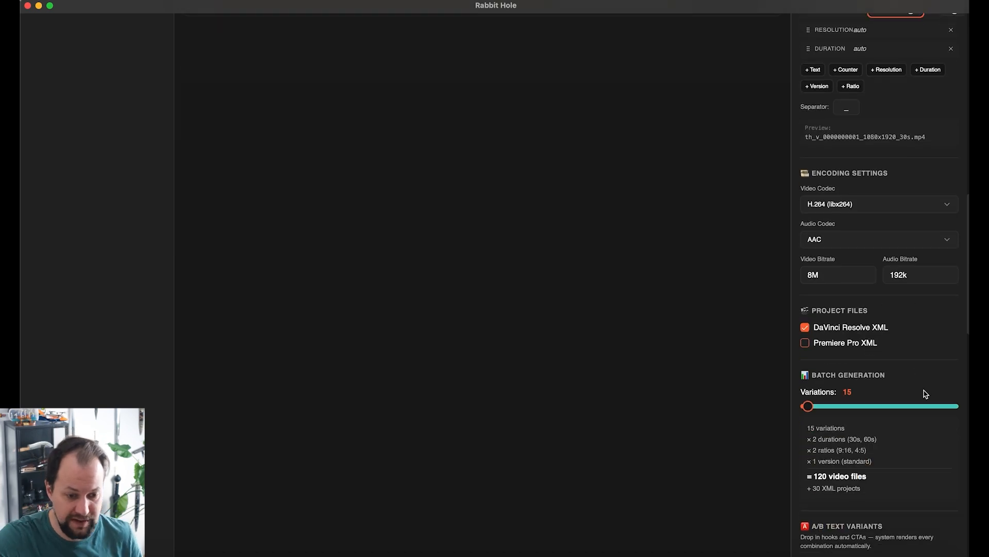
{"action": "left_click_drag", "start_coordinate": [807, 360], "coordinate": [804, 359]}
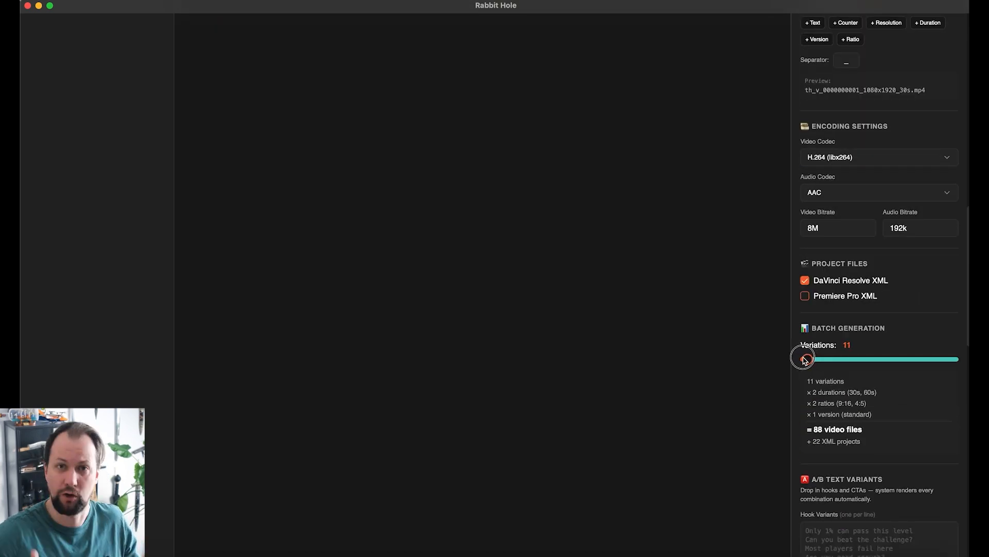
{"action": "scroll", "coordinate": [849, 392], "scroll_direction": "down", "scroll_amount": 2}
{"action": "scroll", "coordinate": [849, 392], "scroll_direction": "down", "scroll_amount": 1}
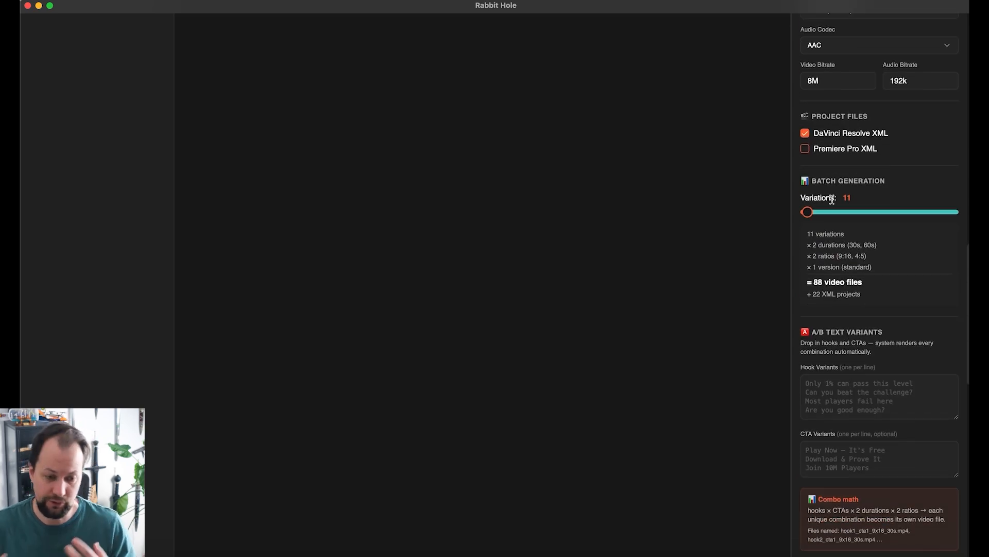
{"action": "left_click_drag", "start_coordinate": [806, 213], "coordinate": [804, 214]}
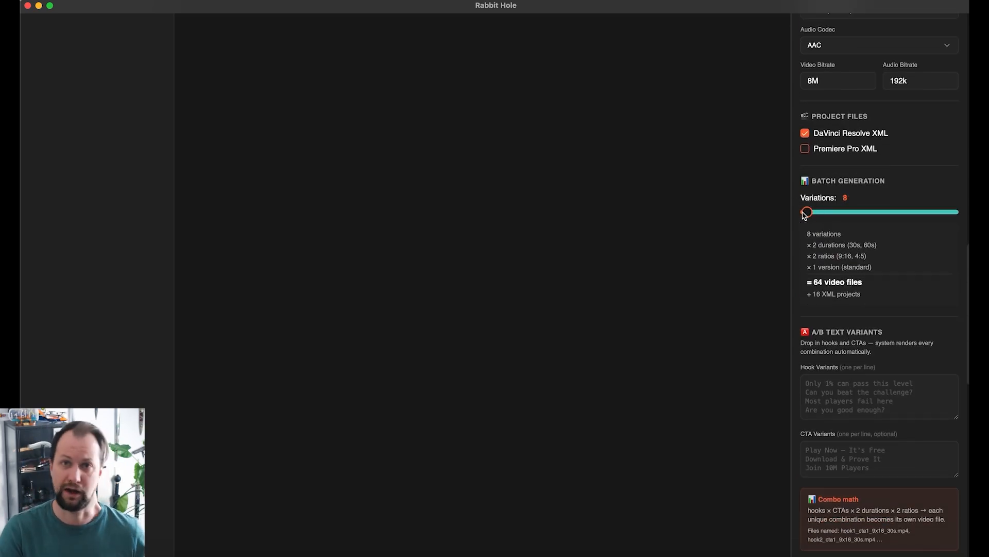
Choose OUT 22 as the export output folder and push the batch to the render queue.
{"action": "scroll", "coordinate": [894, 318], "scroll_direction": "down", "scroll_amount": 1}
{"action": "scroll", "coordinate": [894, 318], "scroll_direction": "down", "scroll_amount": 6}
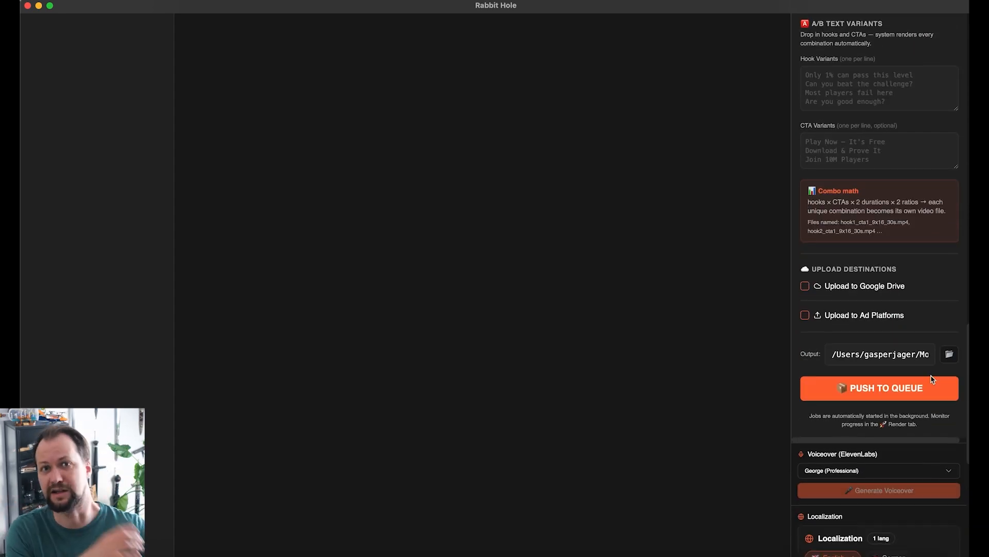
{"action": "left_click", "coordinate": [949, 354]}
{"action": "left_click", "coordinate": [519, 250]}
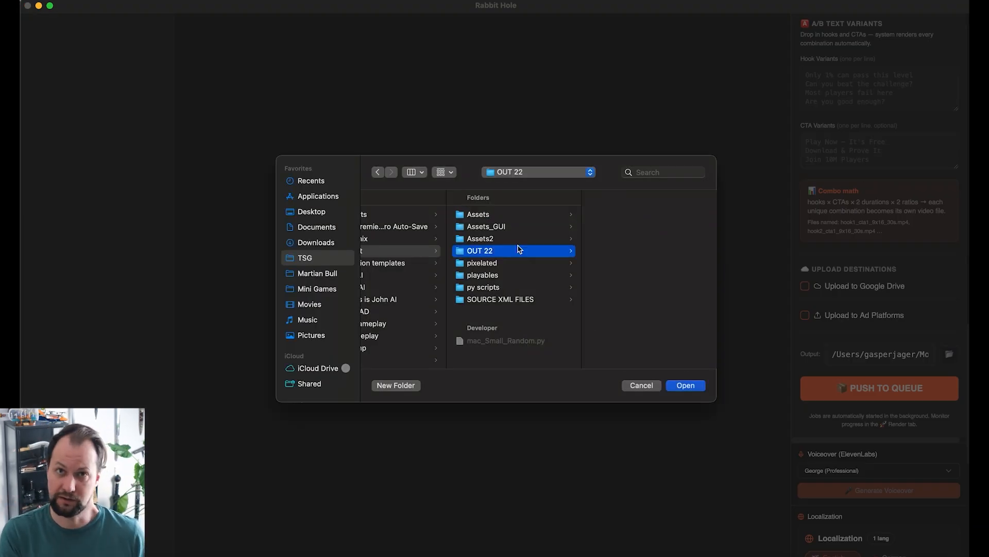
{"action": "key", "text": "Return"}
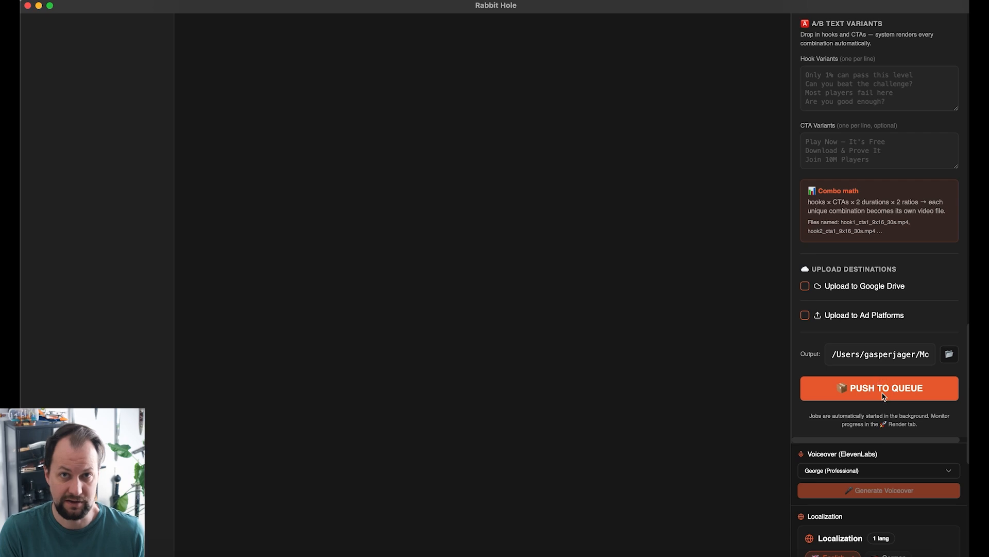
{"action": "left_click", "coordinate": [884, 389]}
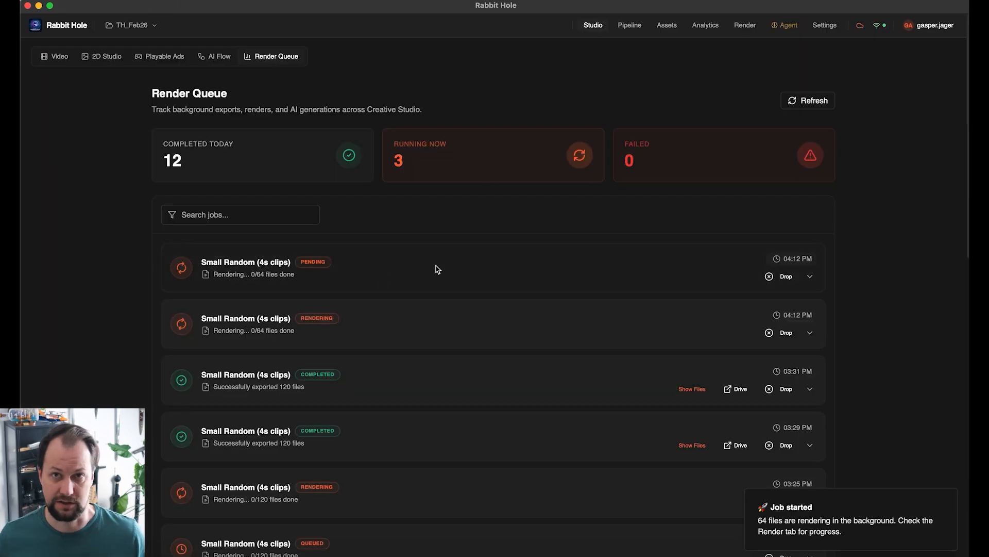
Drop the topmost pending Small Random job from the render queue and expand the remaining 04:12 PM job to review its files.
{"action": "left_click", "coordinate": [773, 278]}
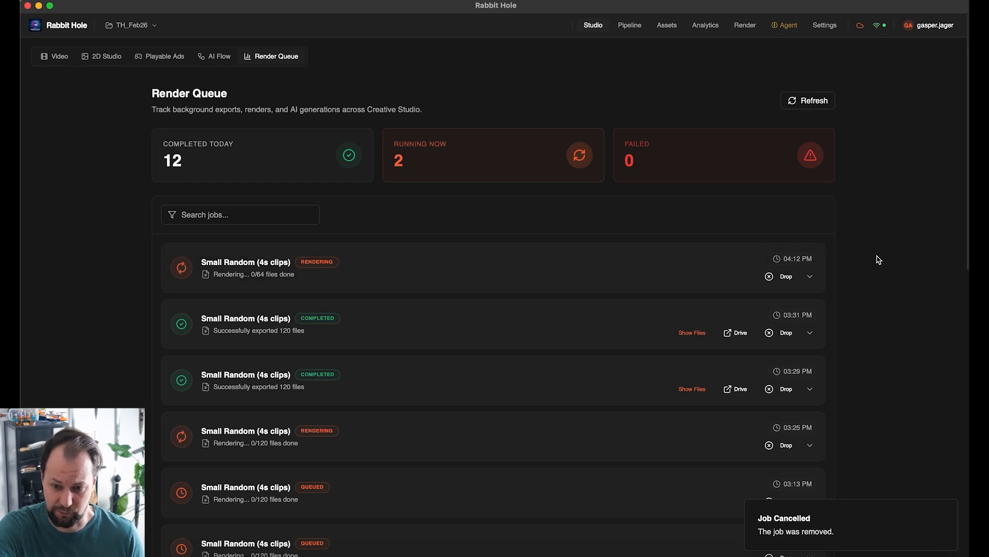
{"action": "left_click", "coordinate": [813, 278]}
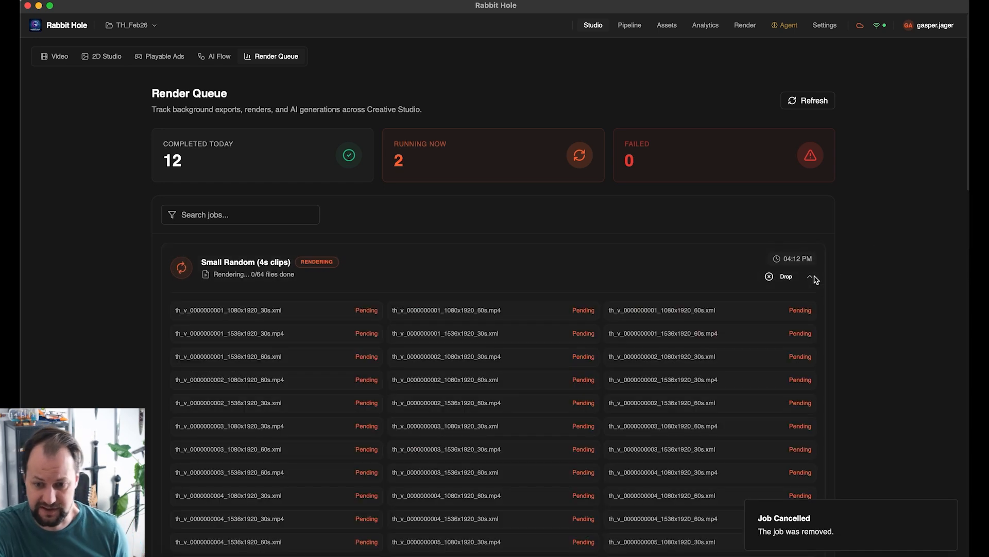
{"action": "scroll", "coordinate": [559, 336], "scroll_direction": "down", "scroll_amount": 10}
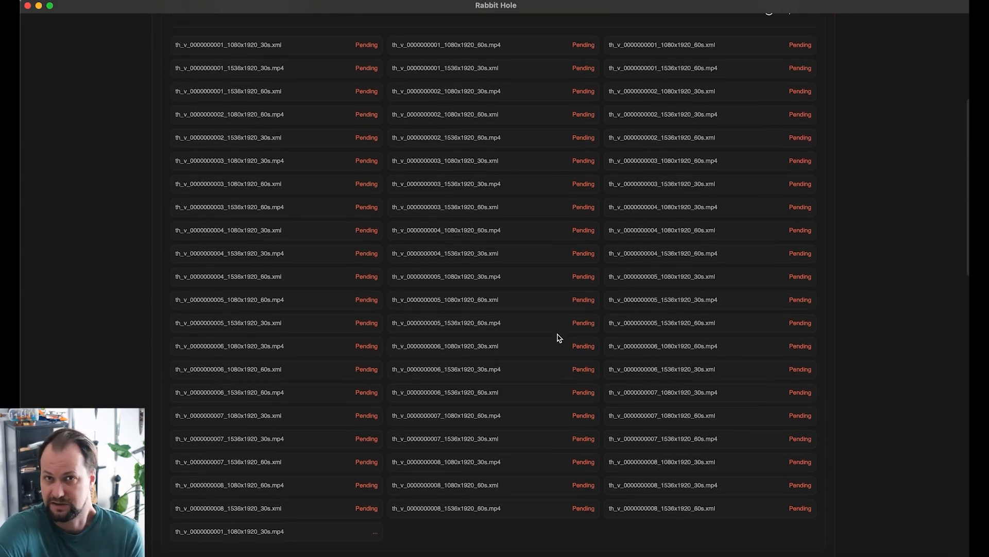
{"action": "scroll", "coordinate": [558, 337], "scroll_direction": "down", "scroll_amount": 3}
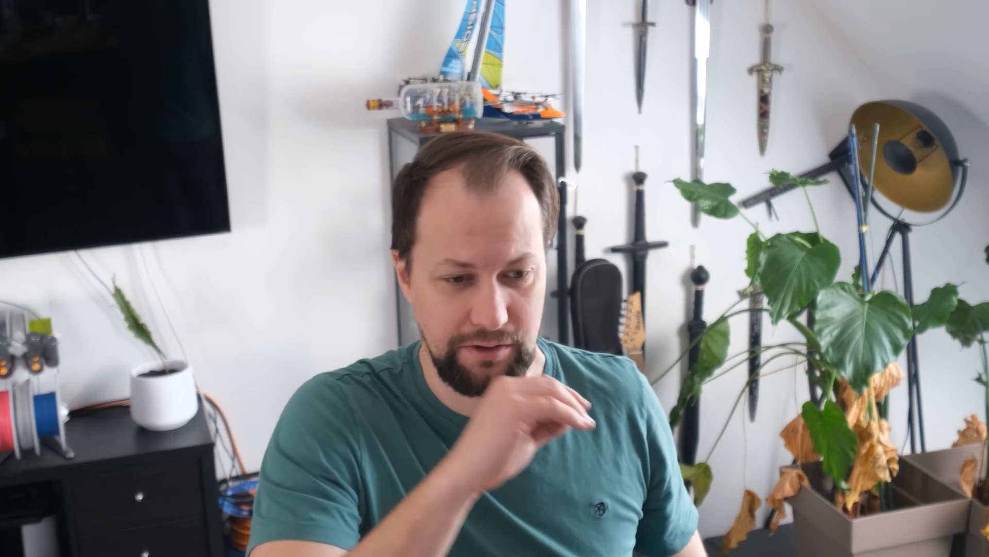